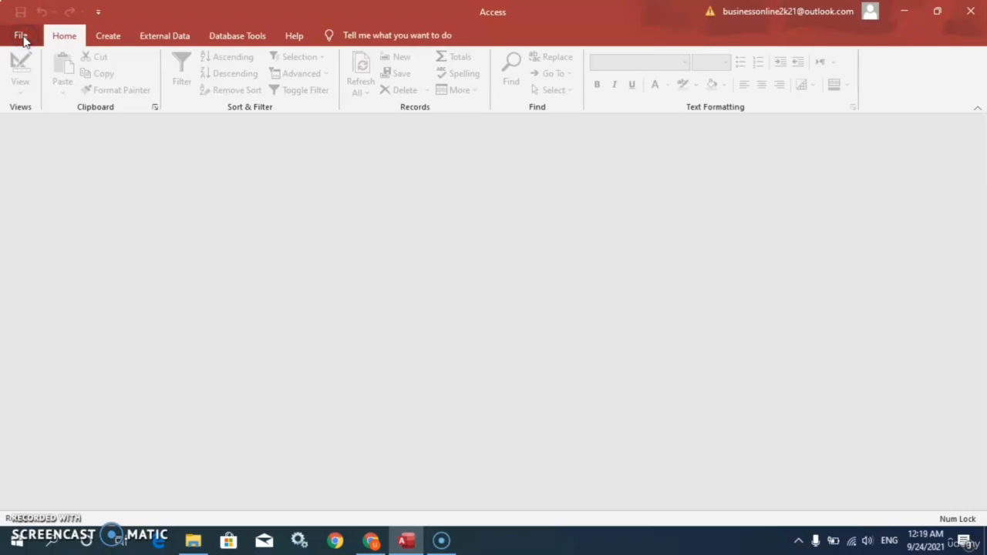
Start a new blank database from the File backstage's New page
click(21, 36)
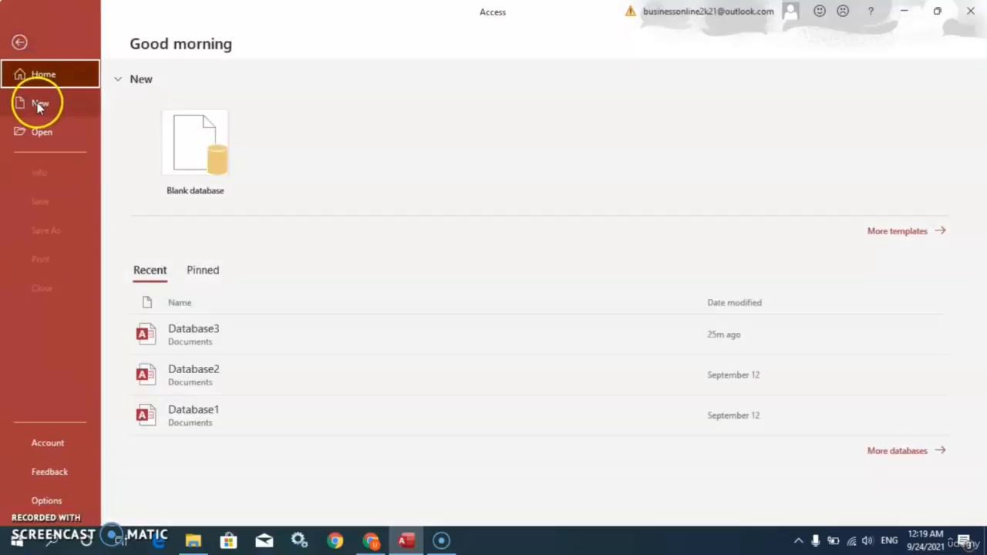
click(39, 105)
click(207, 203)
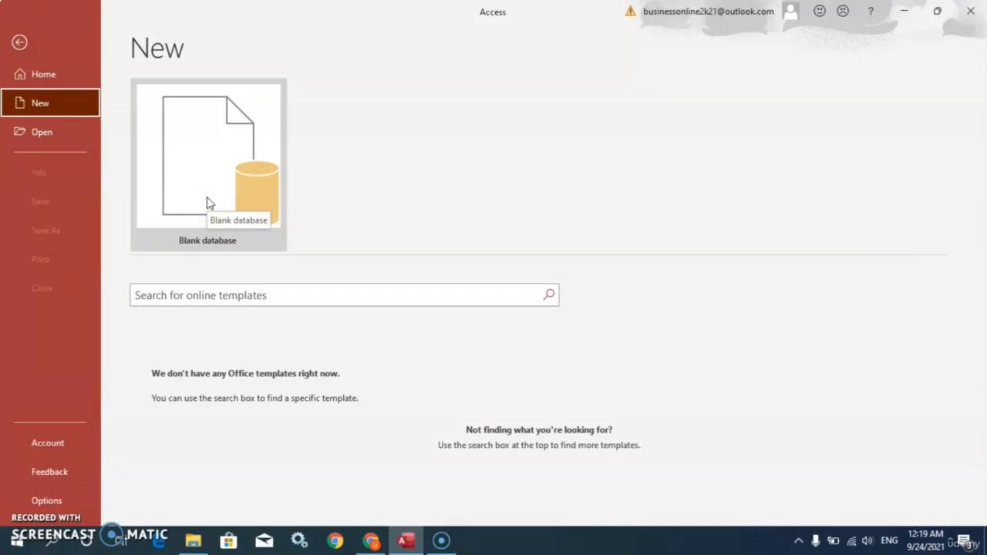
click(54, 136)
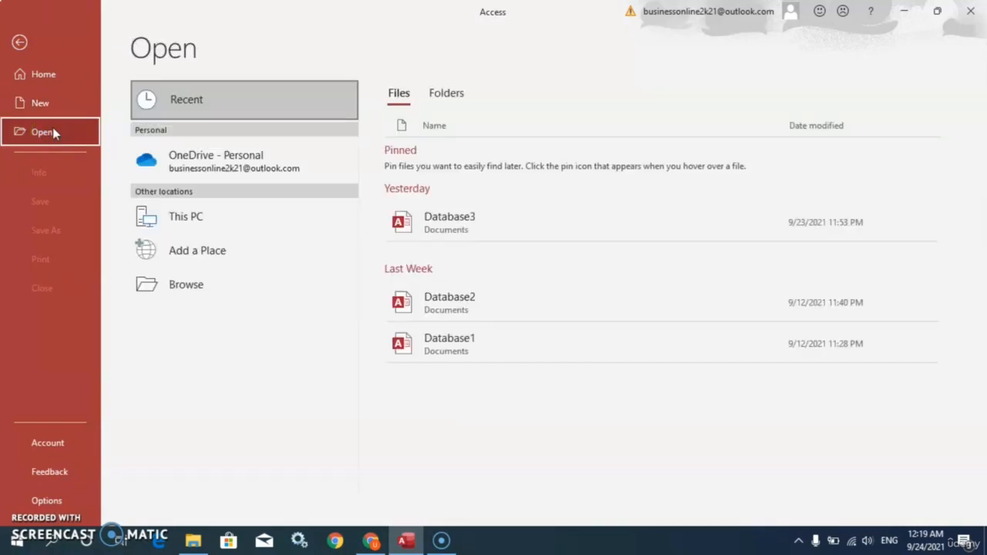
click(65, 139)
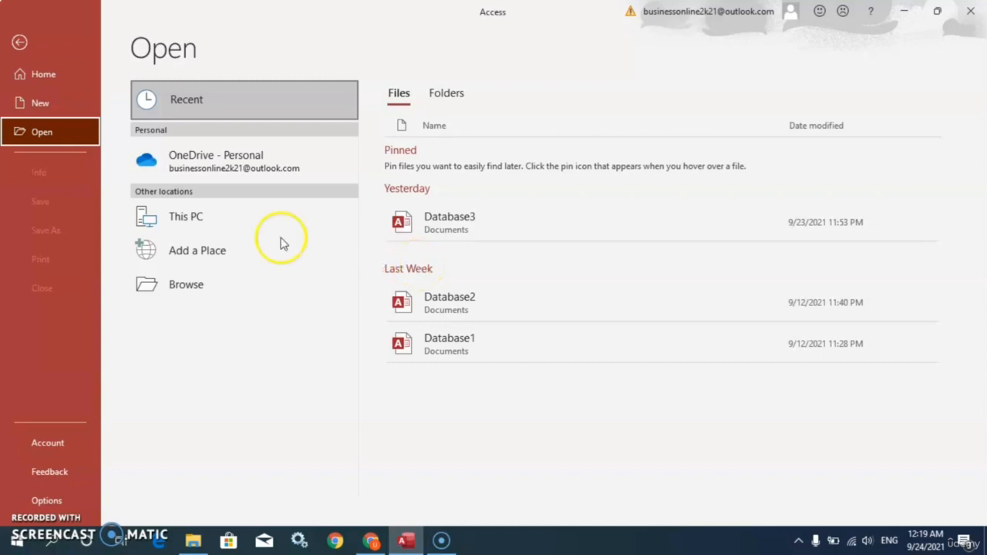
click(61, 104)
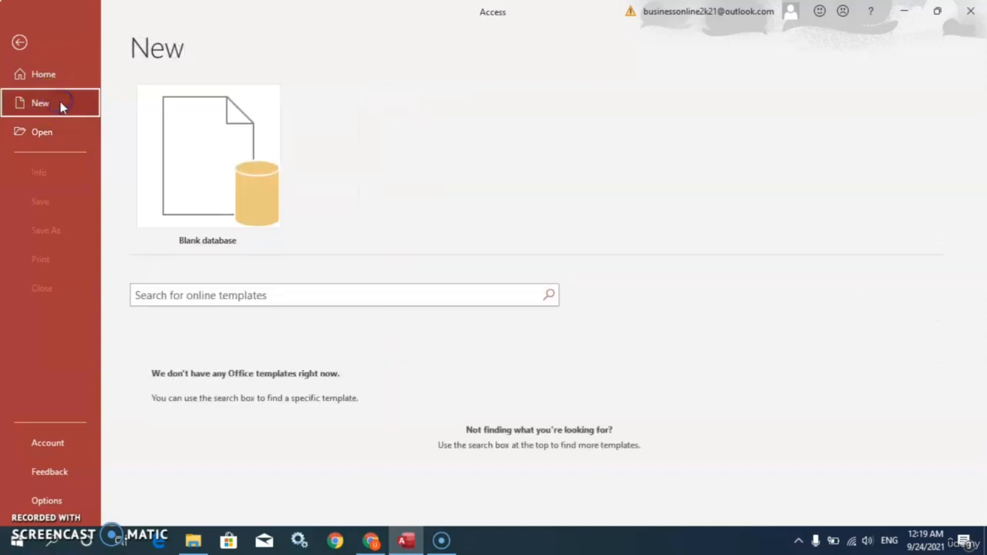
click(198, 182)
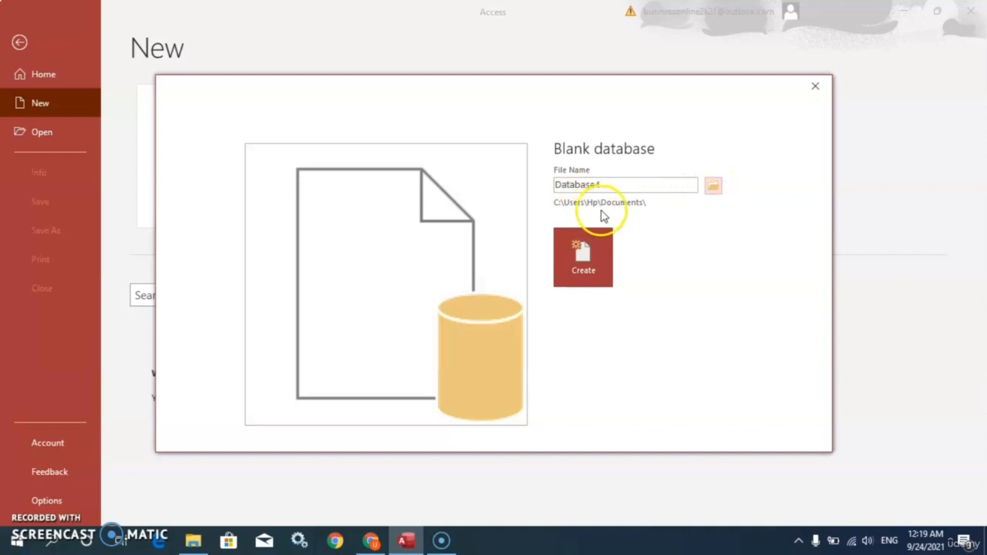
click(712, 186)
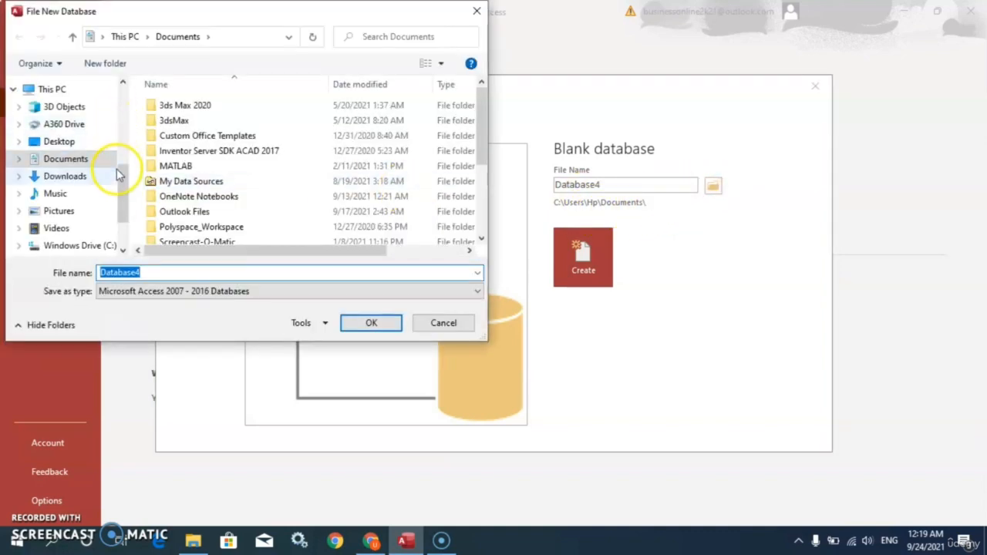
scroll(119, 179, up, 5)
scroll(120, 179, down, 5)
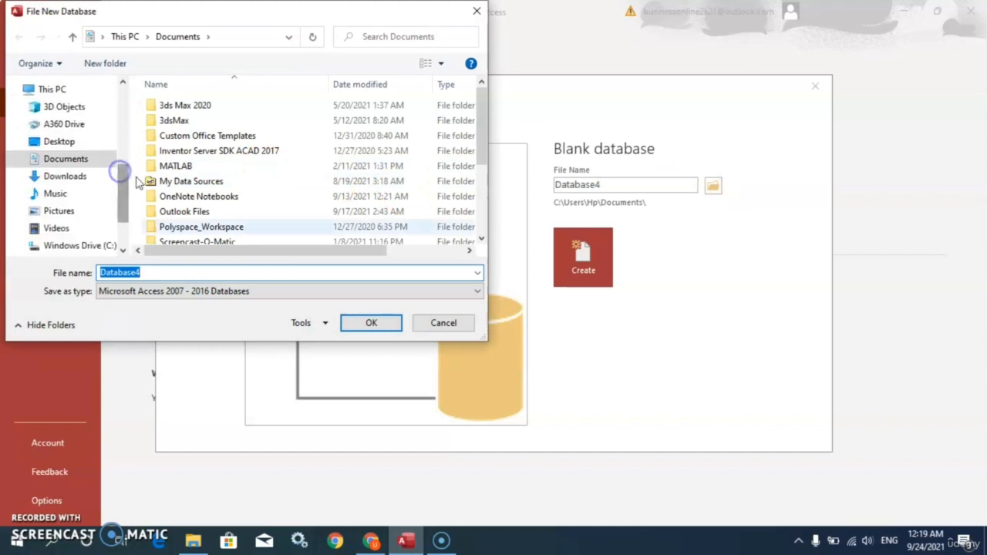
click(441, 328)
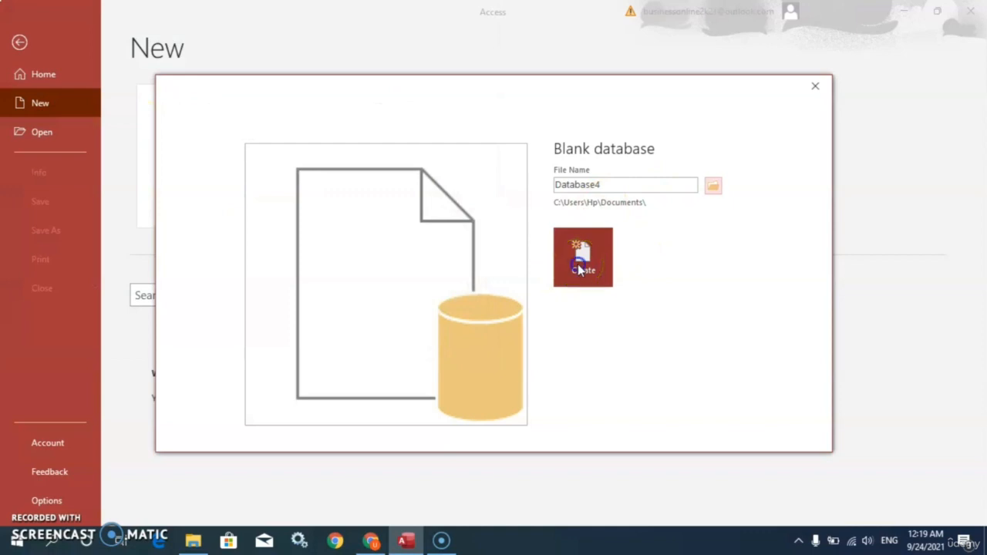
Create the blank database Database4 in the Documents folder
click(577, 264)
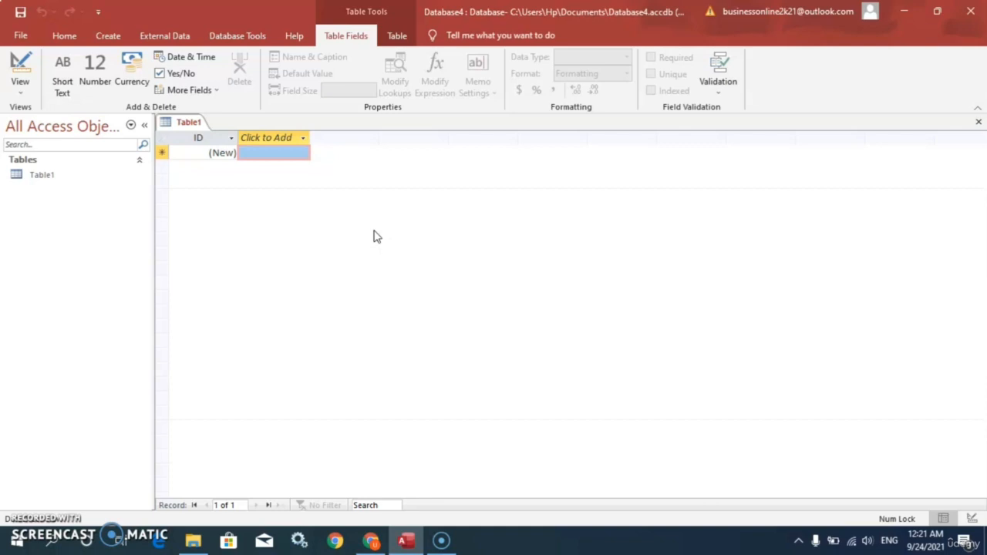
click(247, 151)
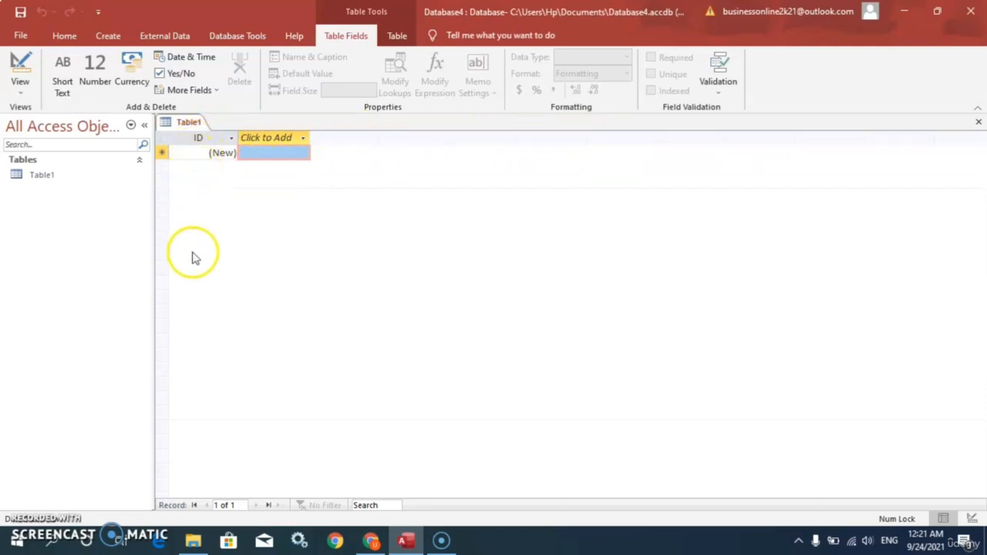
Switch the new table to Design View, saving it as Table1
click(17, 93)
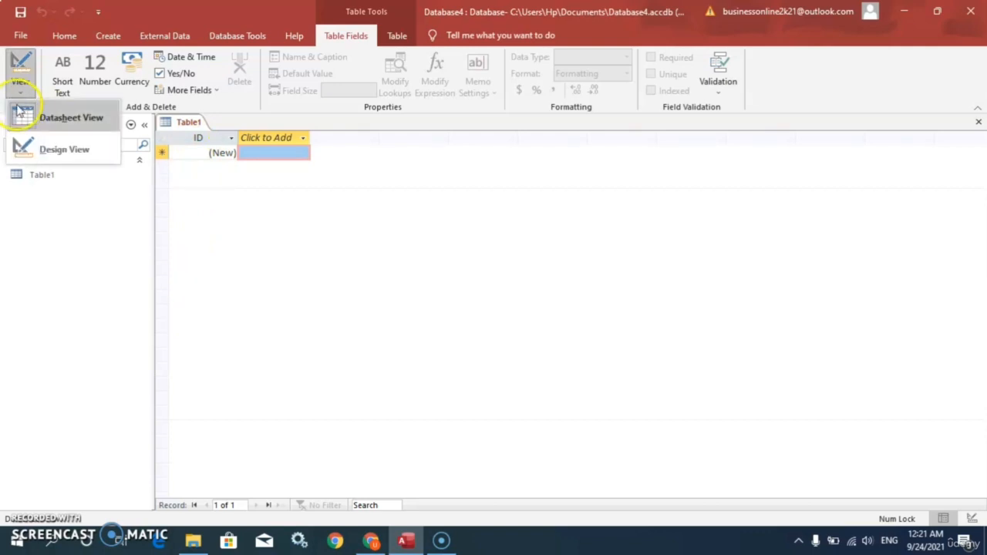
click(51, 152)
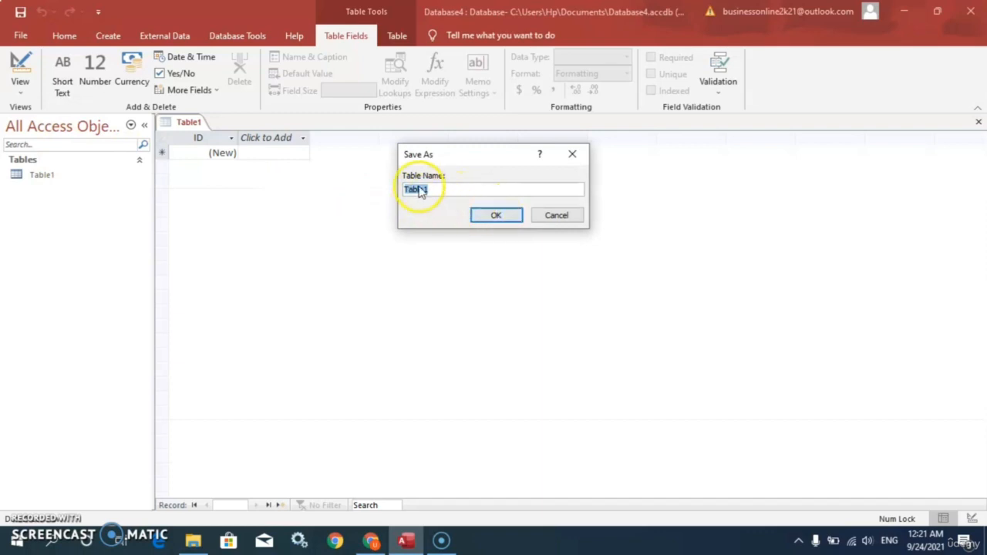
click(494, 217)
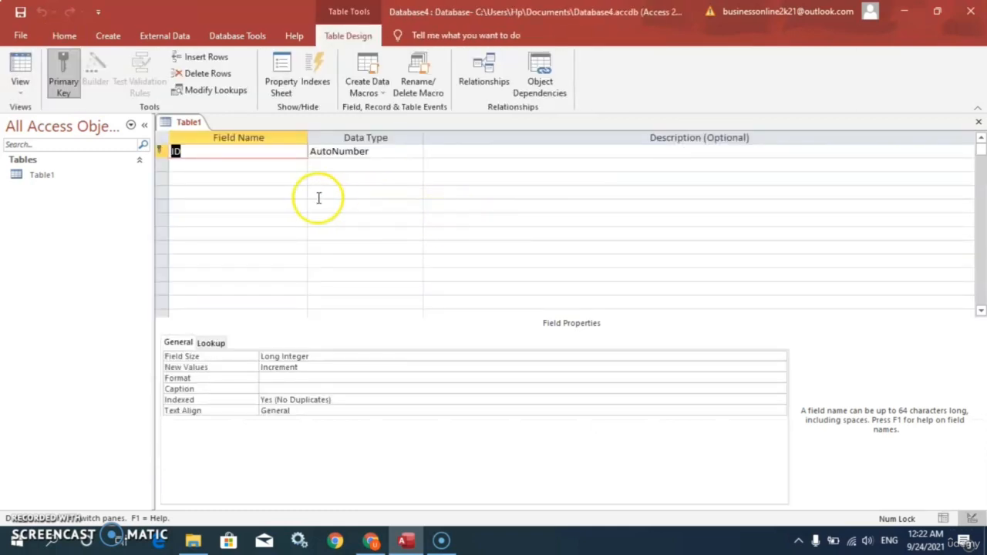
Inspect the ID field and its AutoNumber data type in the design grid
click(22, 92)
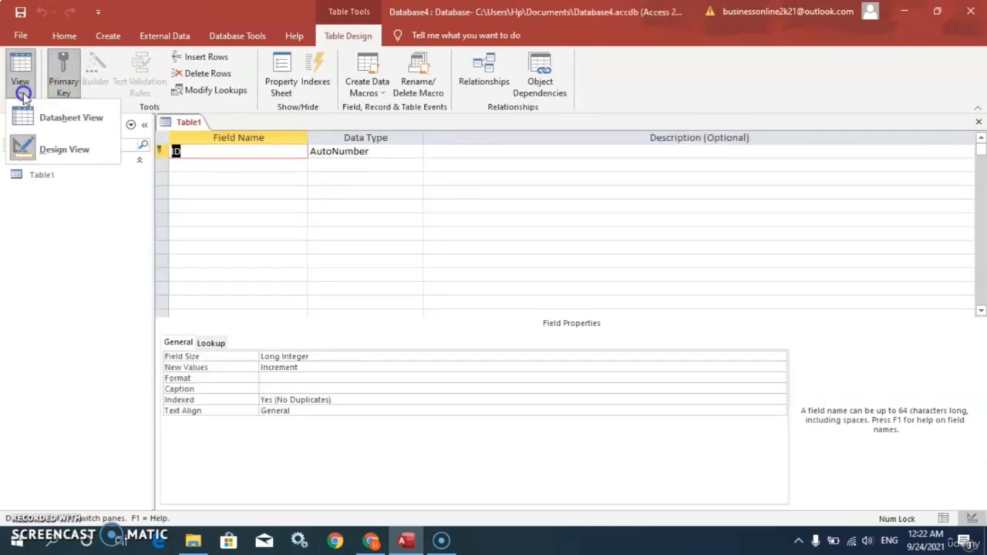
click(264, 173)
click(264, 167)
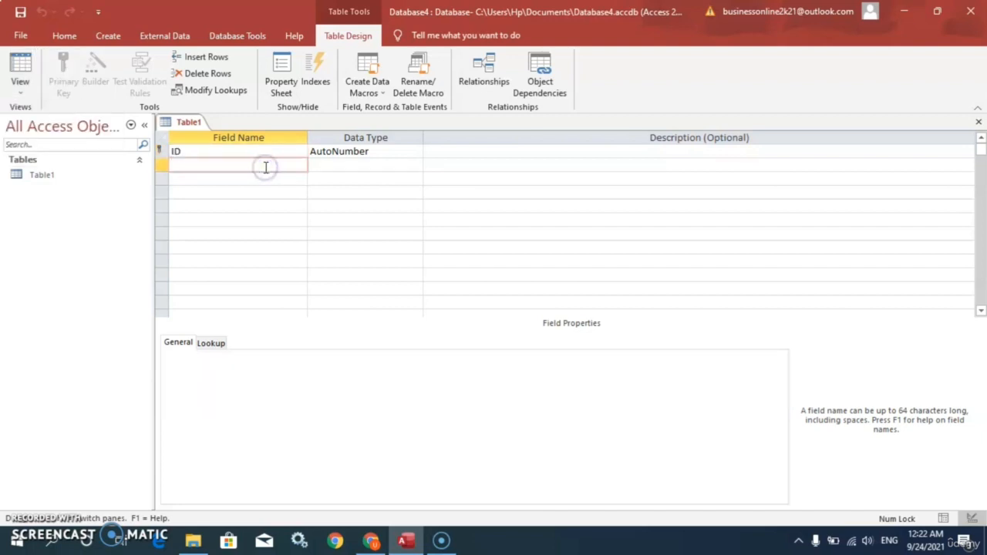
click(201, 152)
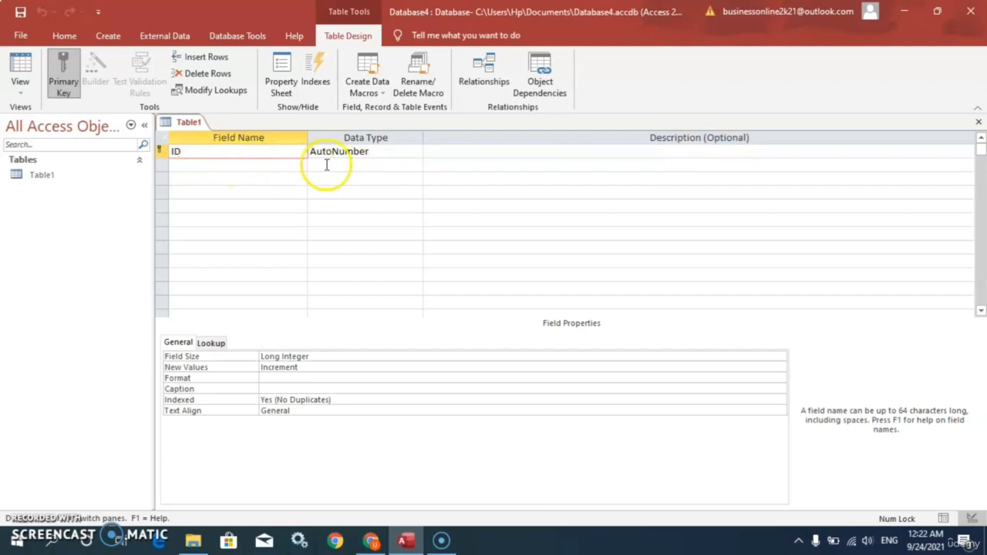
click(392, 152)
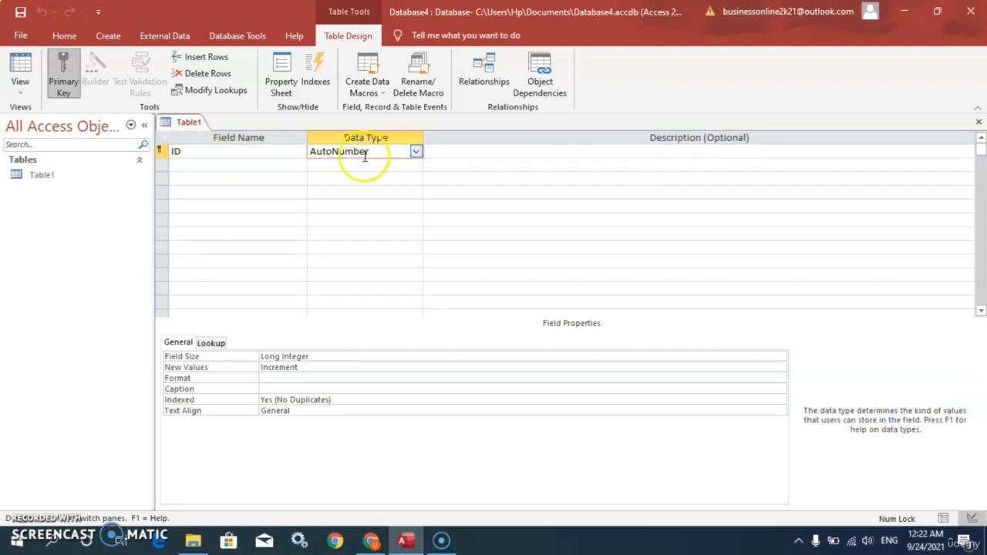
click(254, 165)
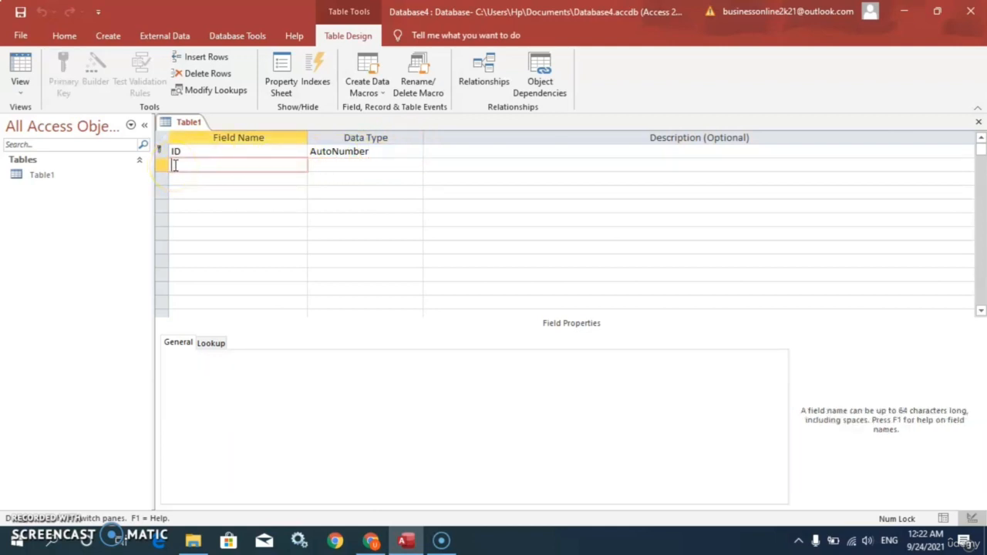
click(358, 166)
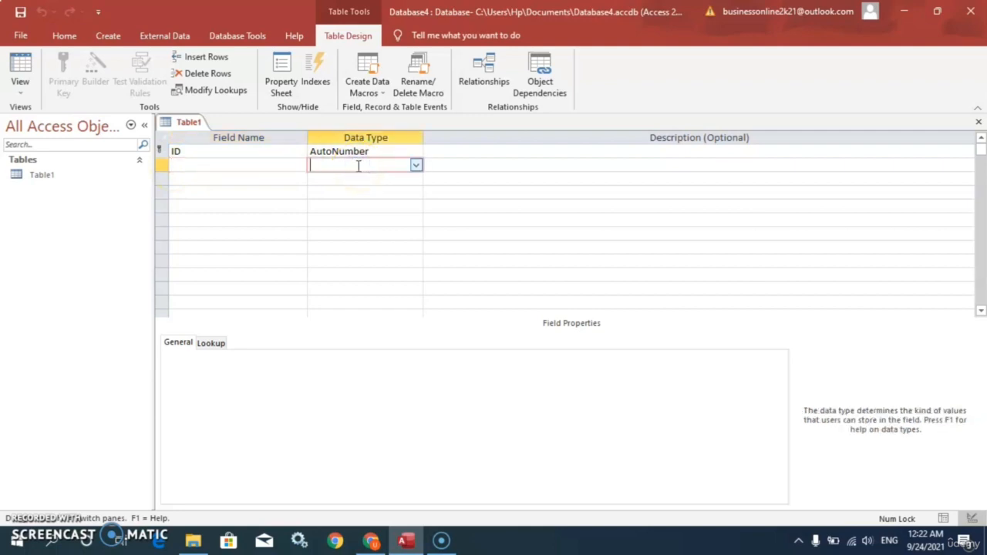
Add First Name and Last Name fields below ID in the design grid
click(180, 165)
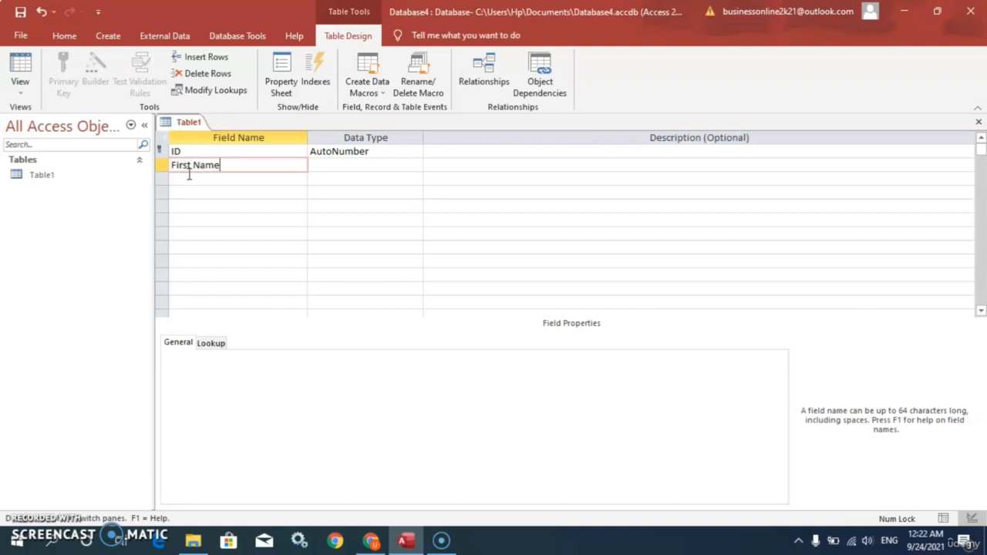
click(189, 179)
text(La)
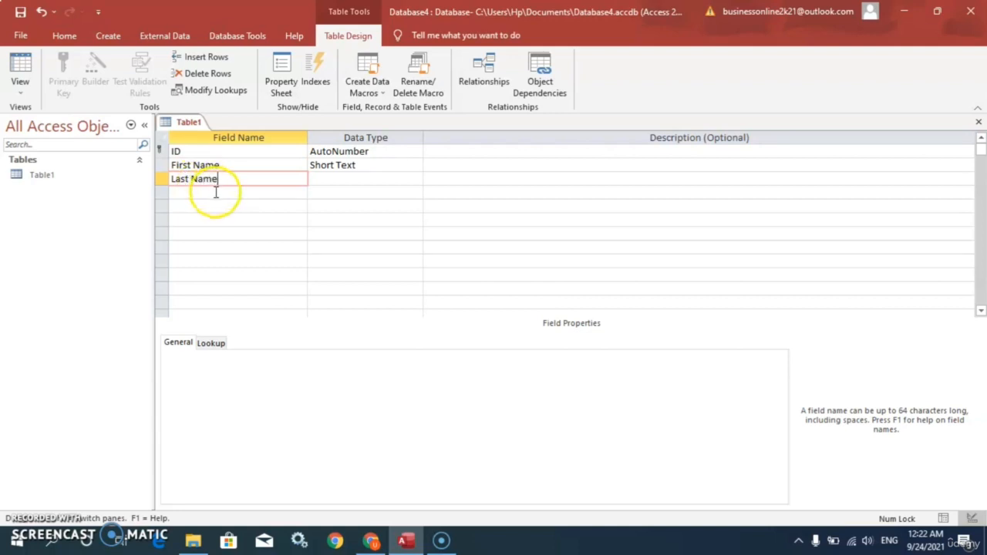
text(st Name)
click(216, 193)
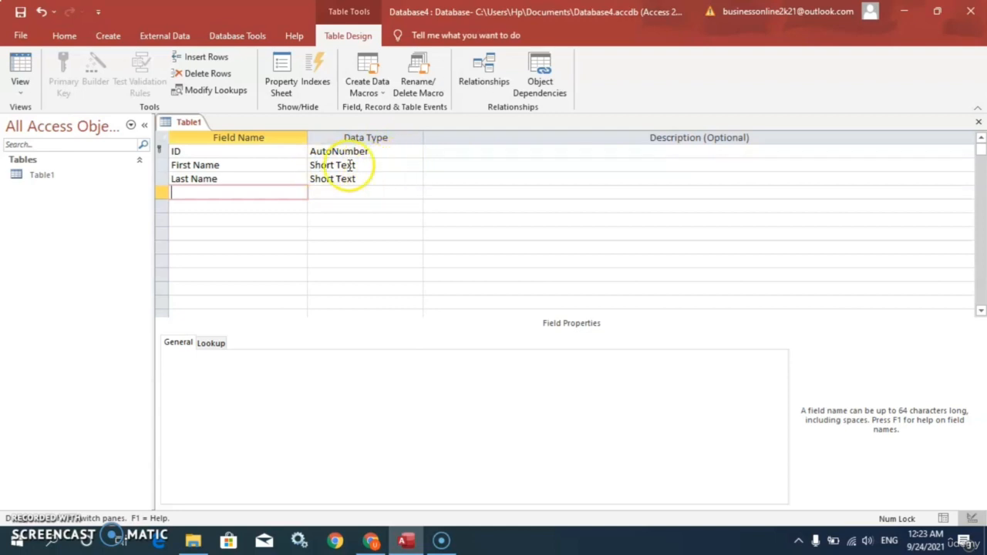
Review the available data types for the First Name field
click(394, 165)
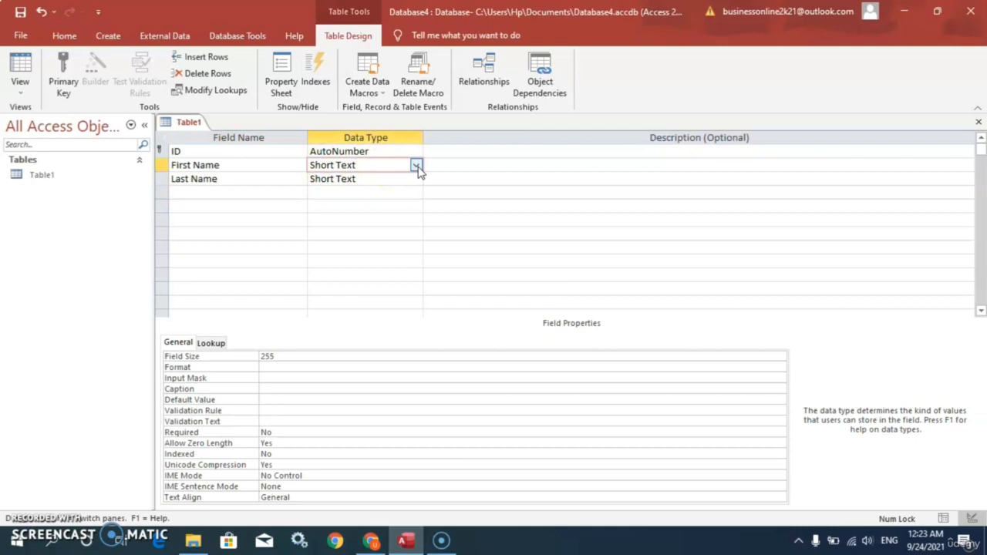
click(415, 165)
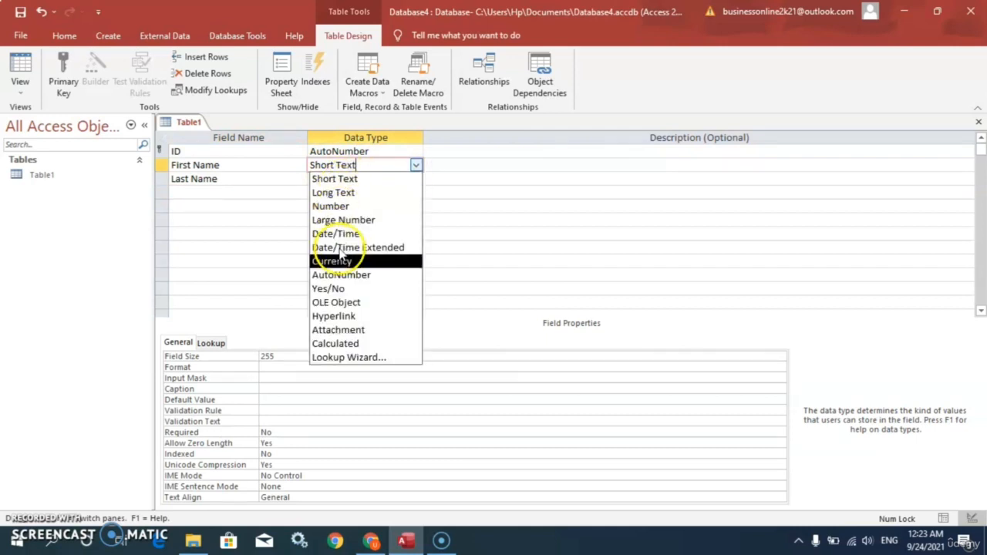
click(451, 167)
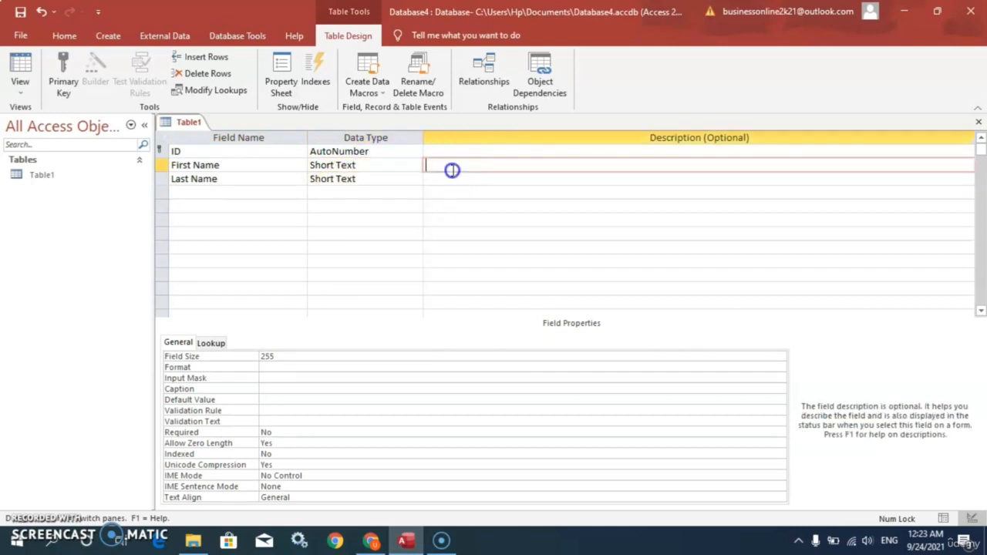
Add an Address field with the Long Text data type
click(209, 193)
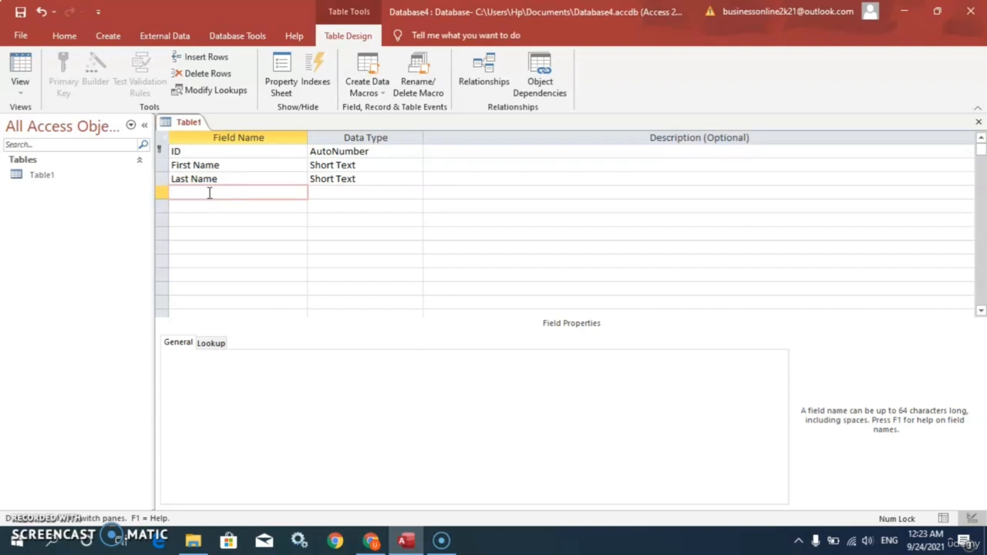
text(Address)
click(348, 192)
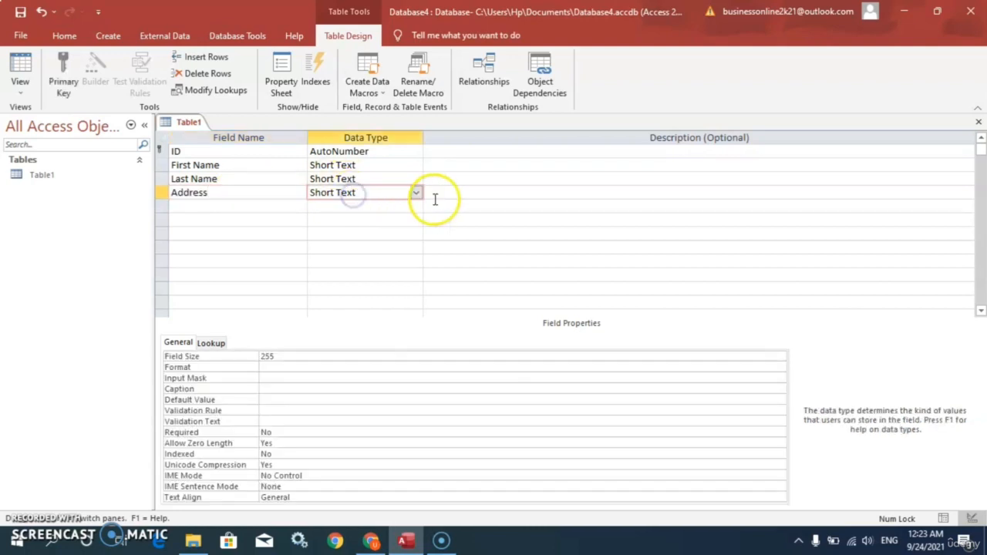
click(415, 193)
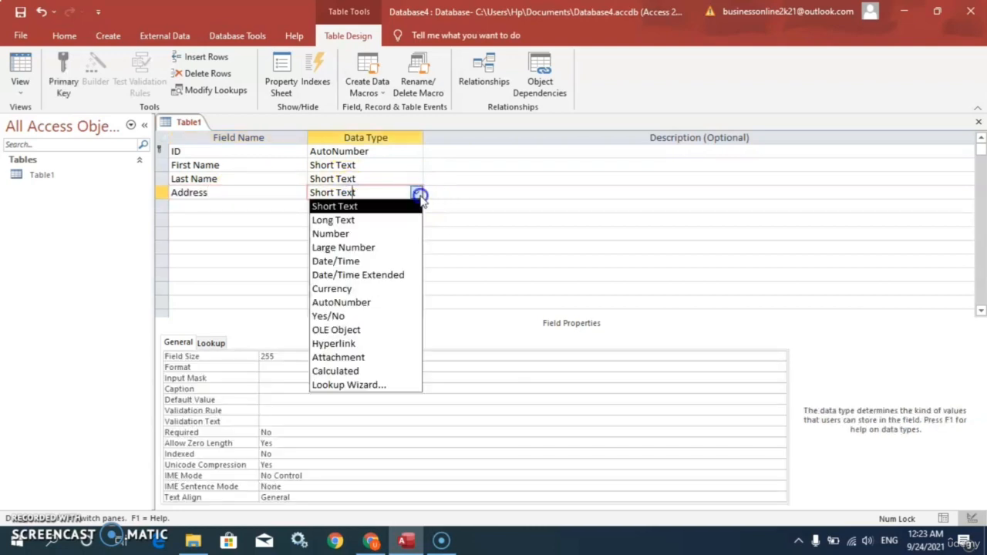
click(352, 221)
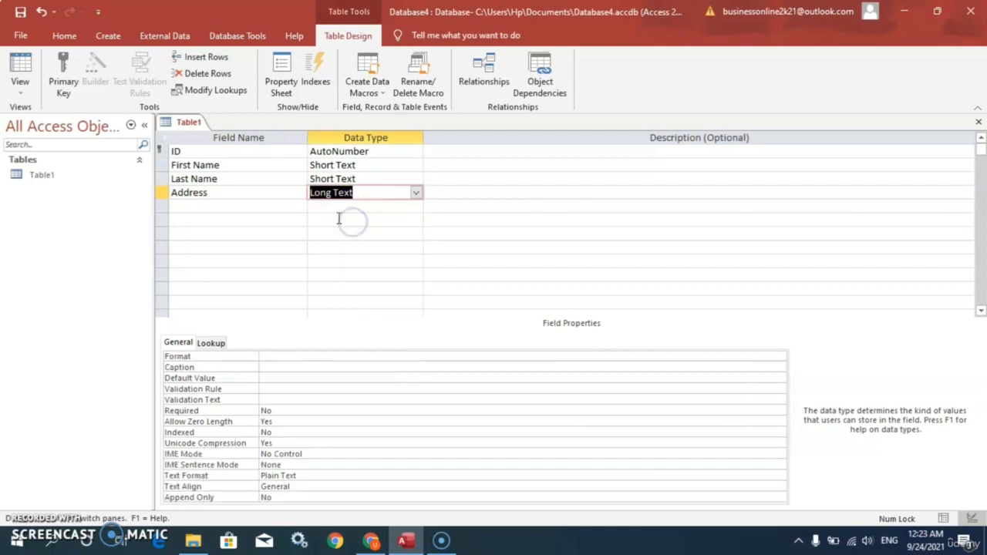
Add a City field with the Short Text data type
click(237, 207)
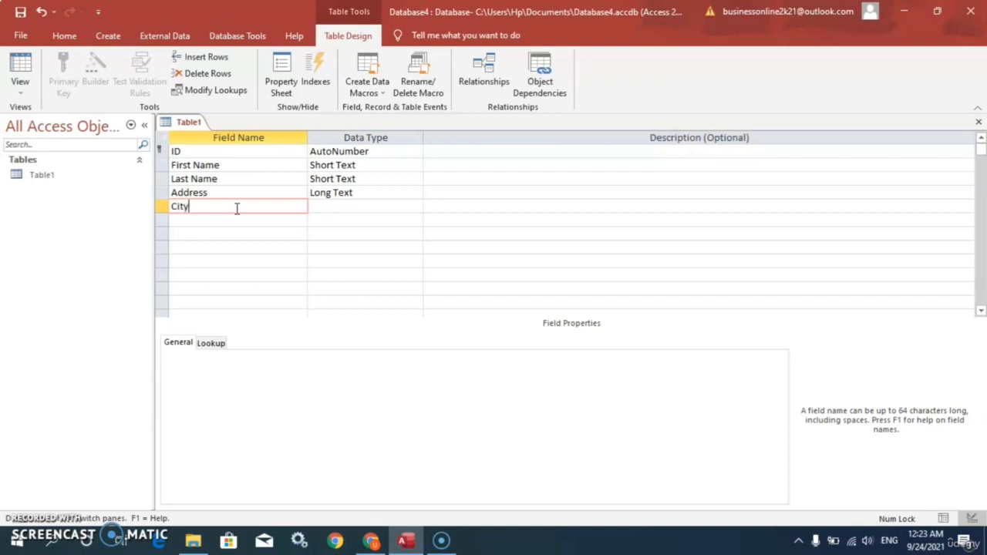
text(City)
click(363, 207)
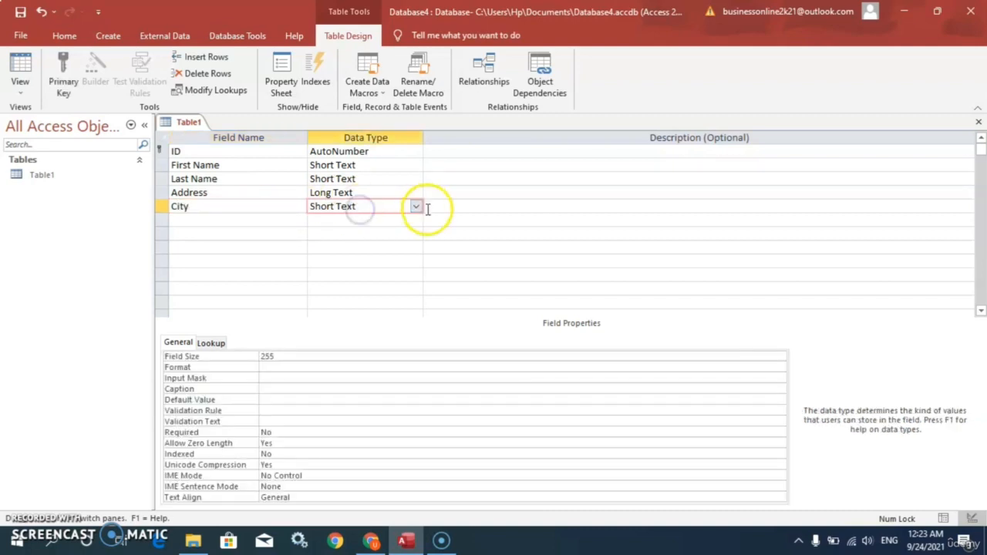
click(415, 207)
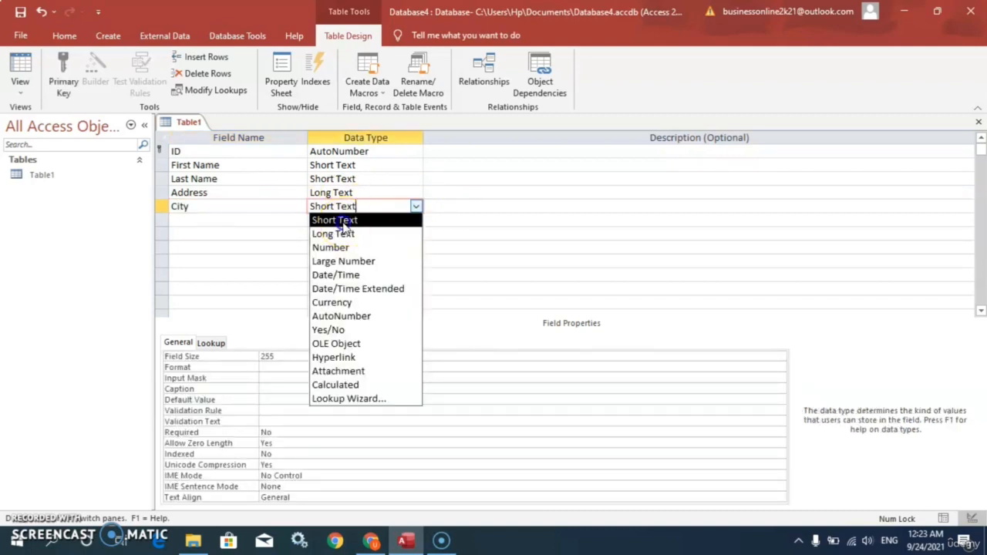
click(340, 220)
Add a Phone field with the Short Text data type
click(219, 220)
text(Phone)
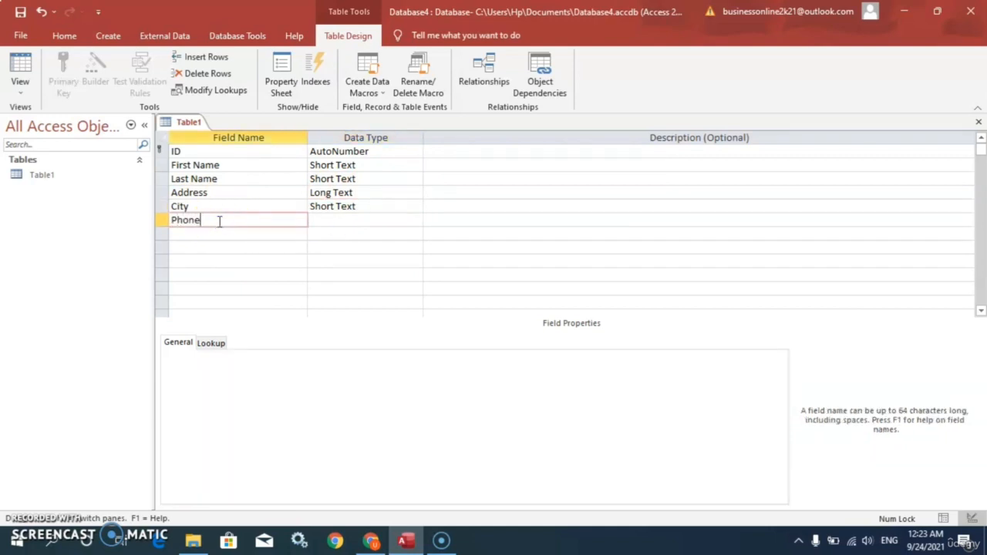
click(340, 220)
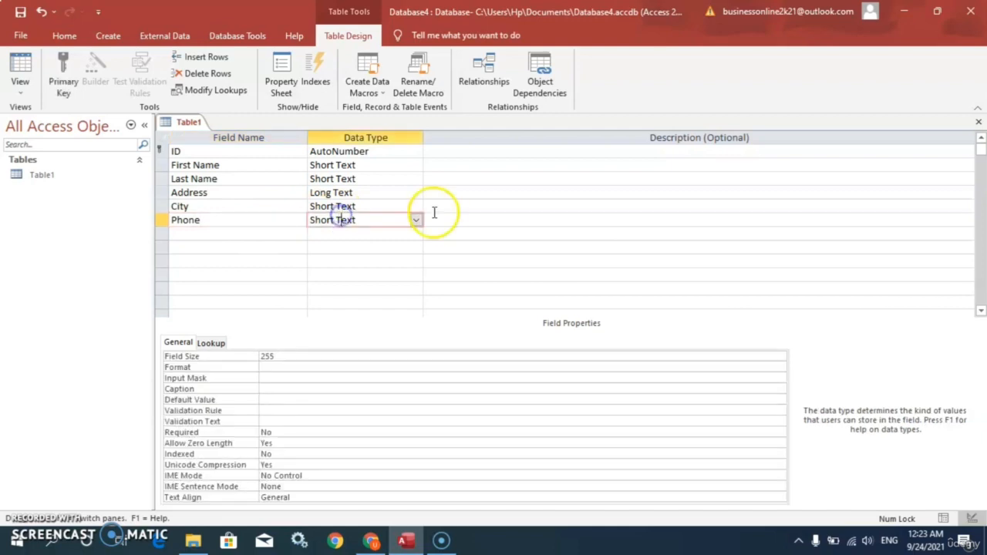
Change the Phone field's data type to Large Number
click(415, 221)
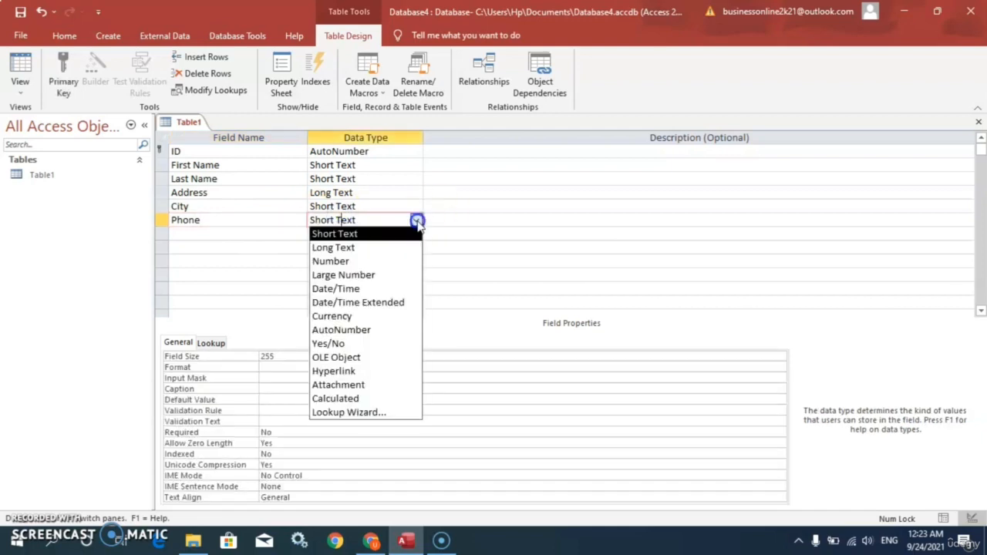
click(360, 275)
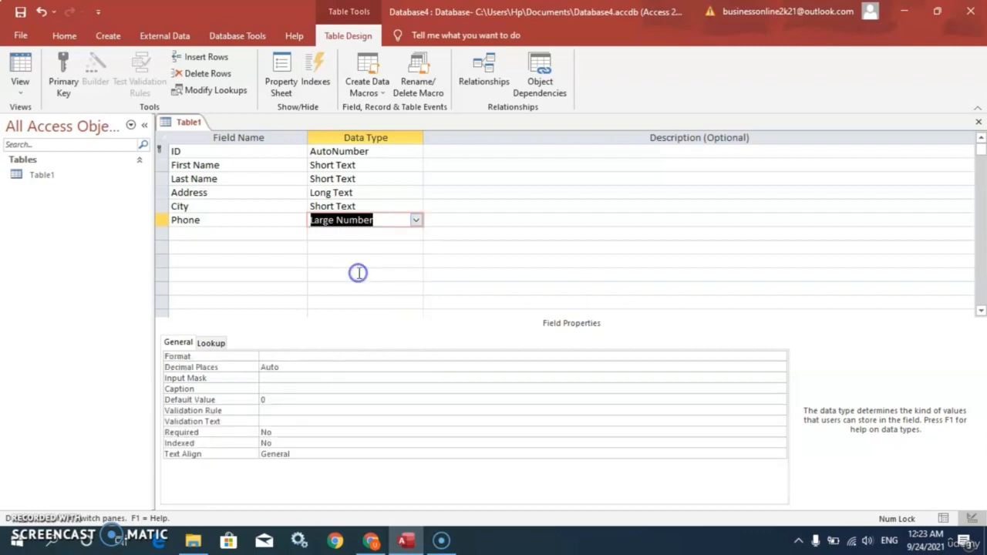
click(238, 233)
Insert a DOB field above City and give it the Date/Time data type
click(199, 205)
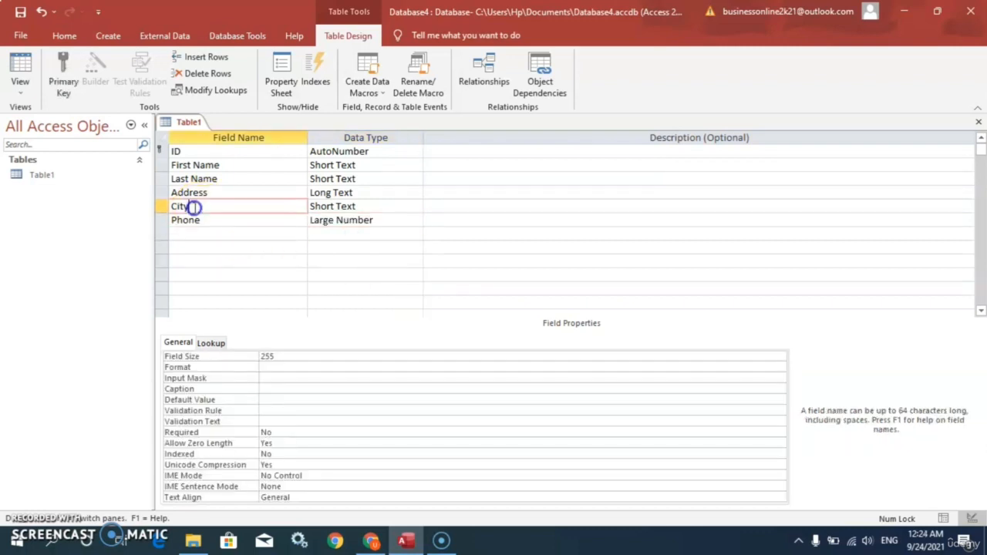
right_click(195, 211)
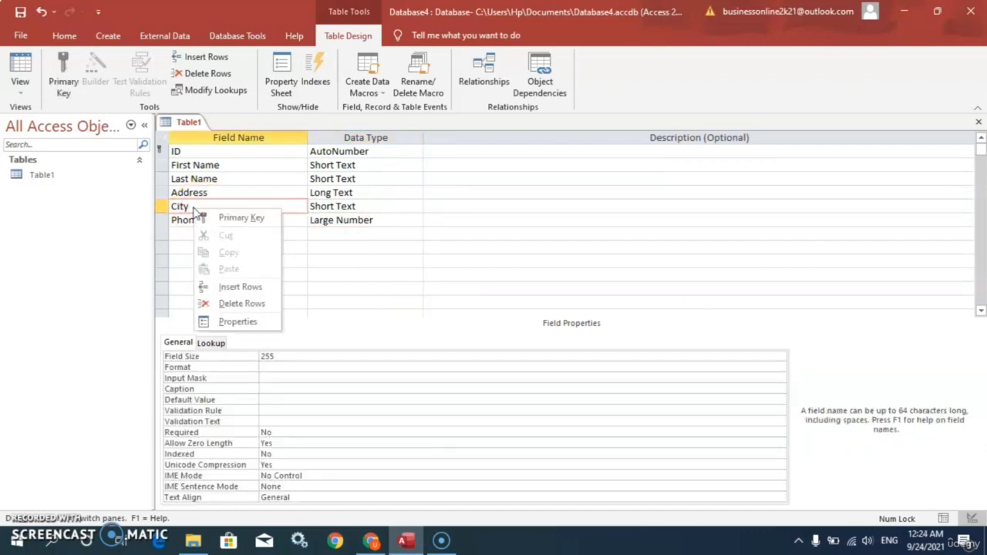
click(241, 287)
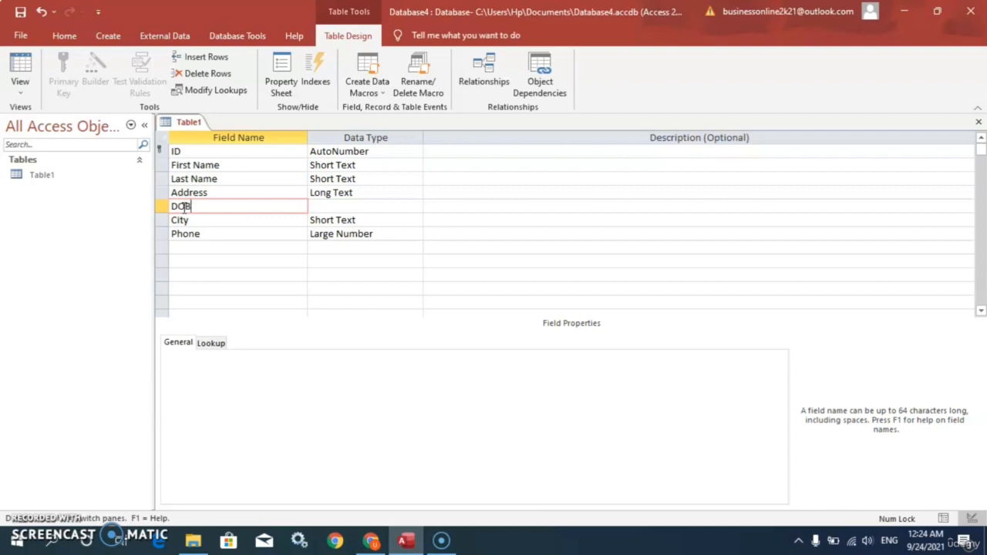
click(372, 208)
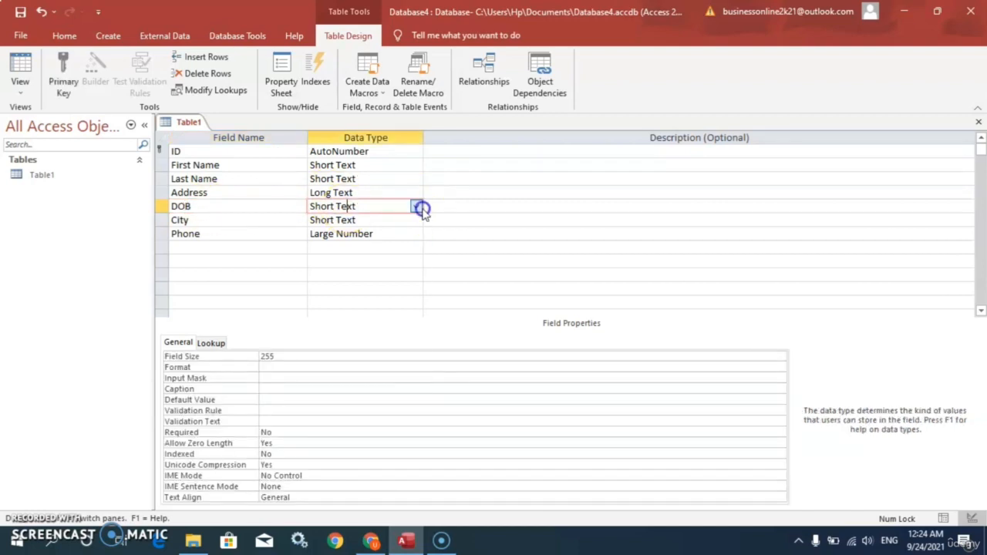
click(420, 207)
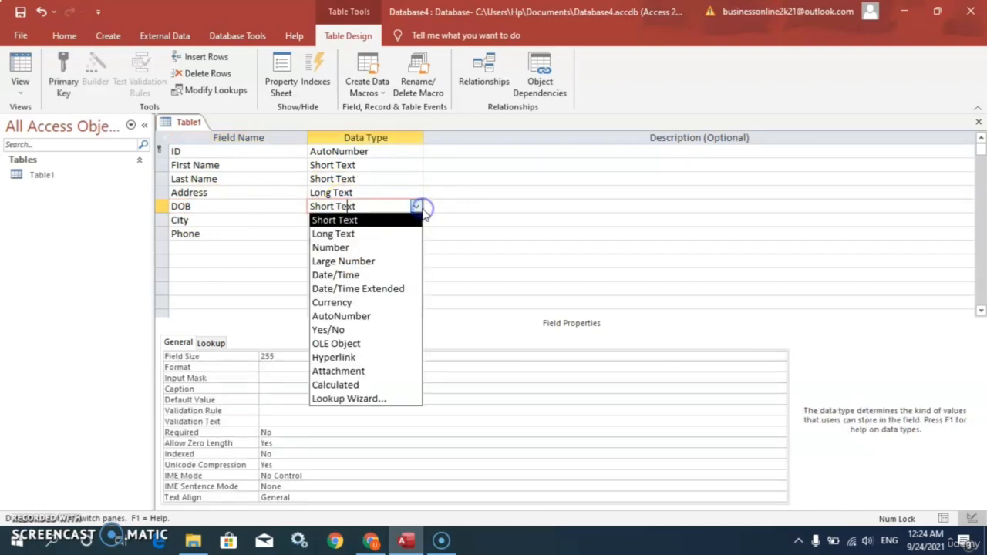
click(351, 275)
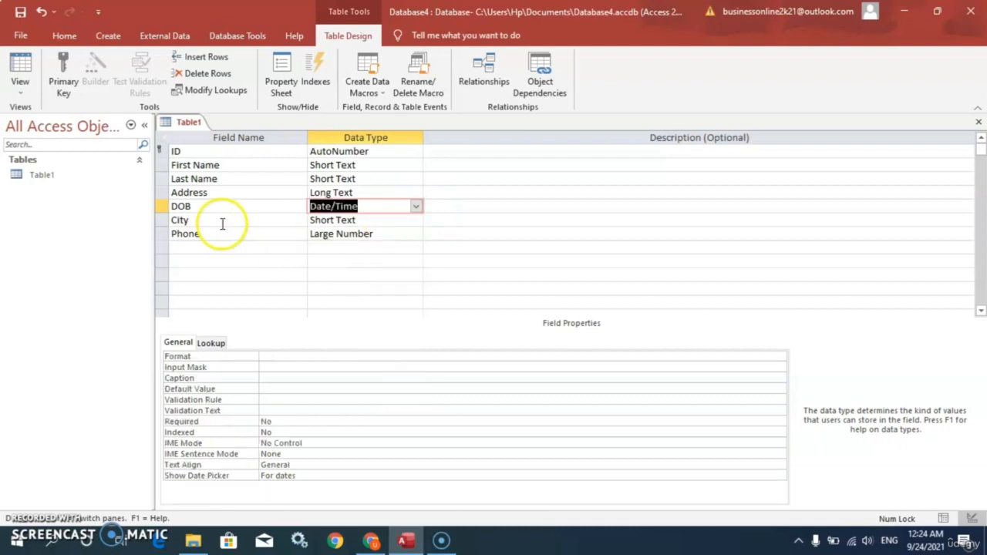
Insert a Salary field above City with the Currency data type
click(194, 220)
right_click(194, 221)
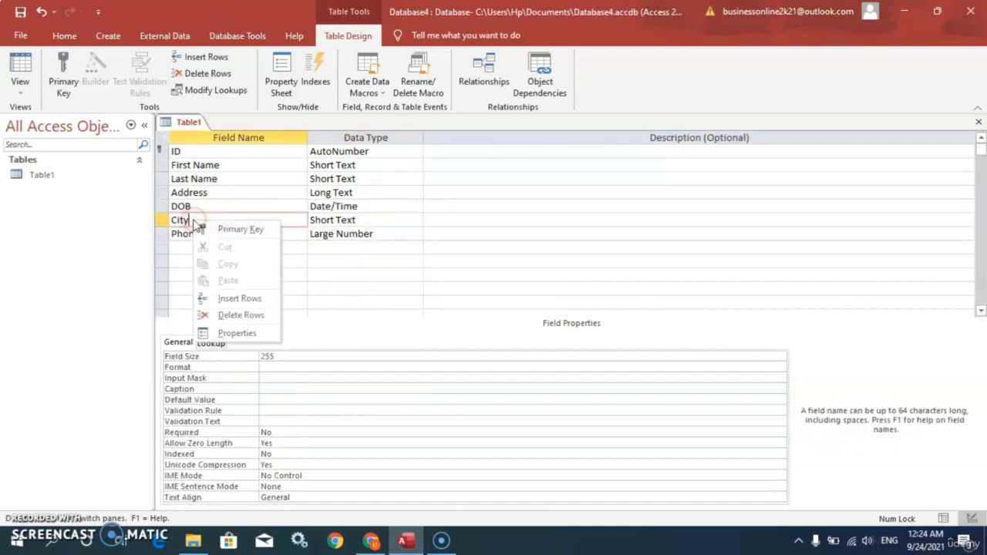
click(227, 299)
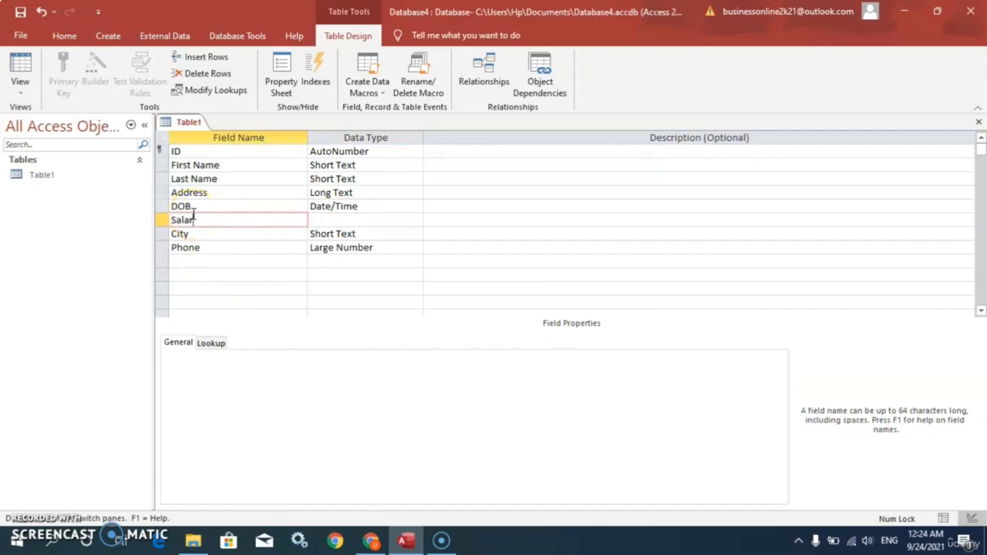
text(Salary)
click(346, 219)
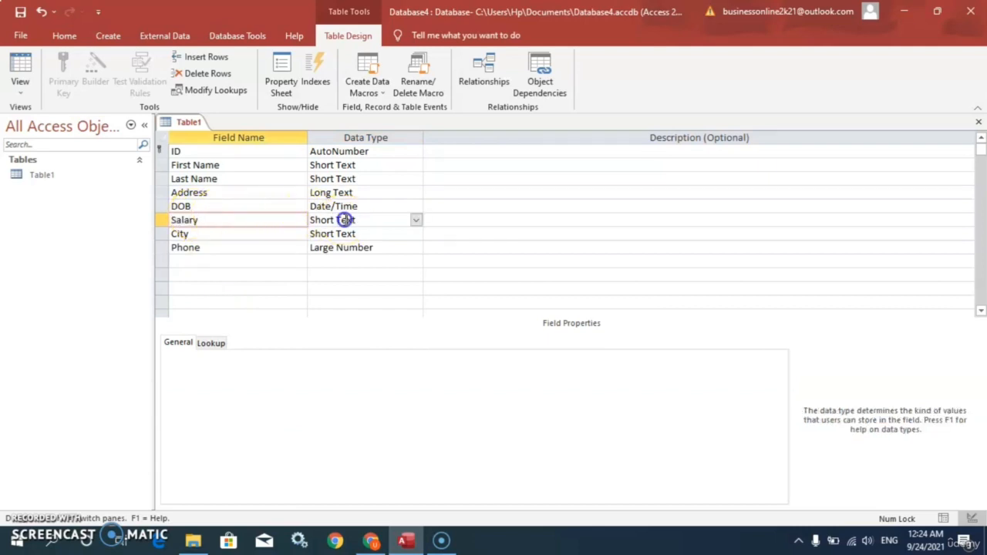
click(416, 221)
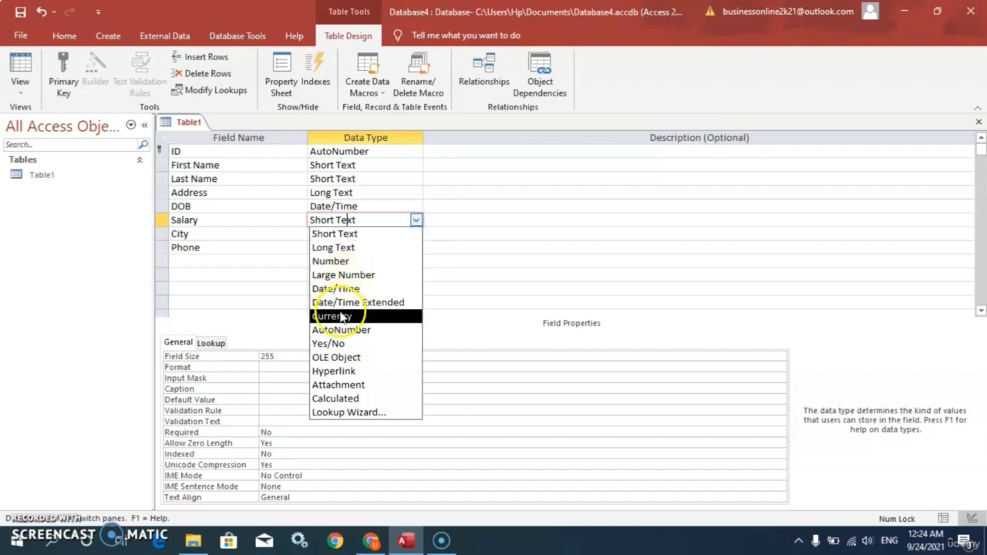
click(340, 317)
click(380, 235)
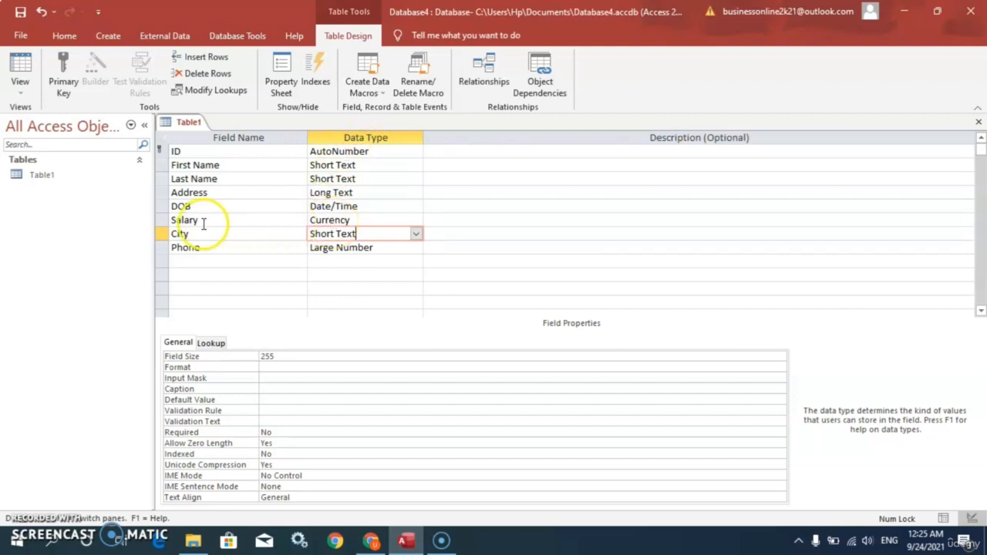
click(369, 221)
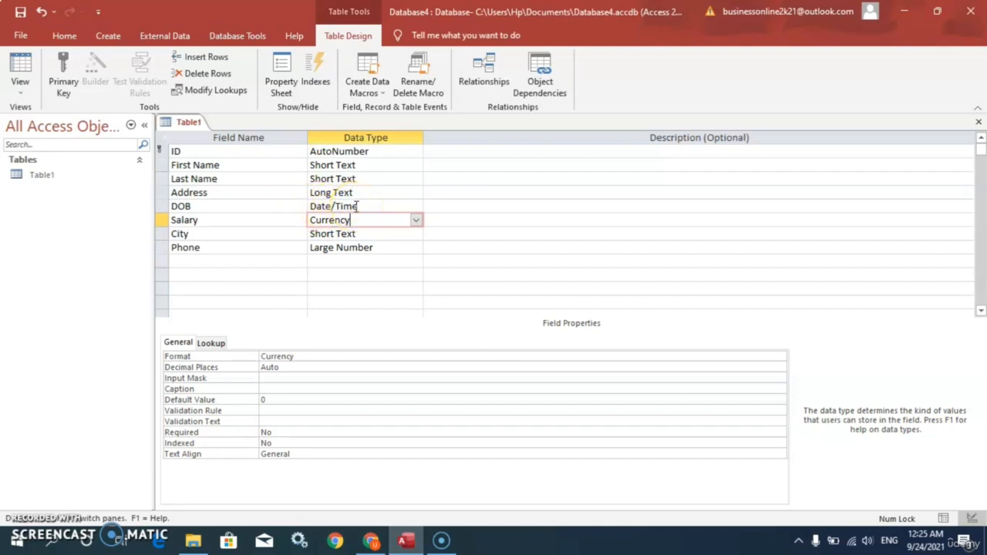
Add an Email field at the end of the table with the Hyperlink data type
click(198, 260)
text(Email)
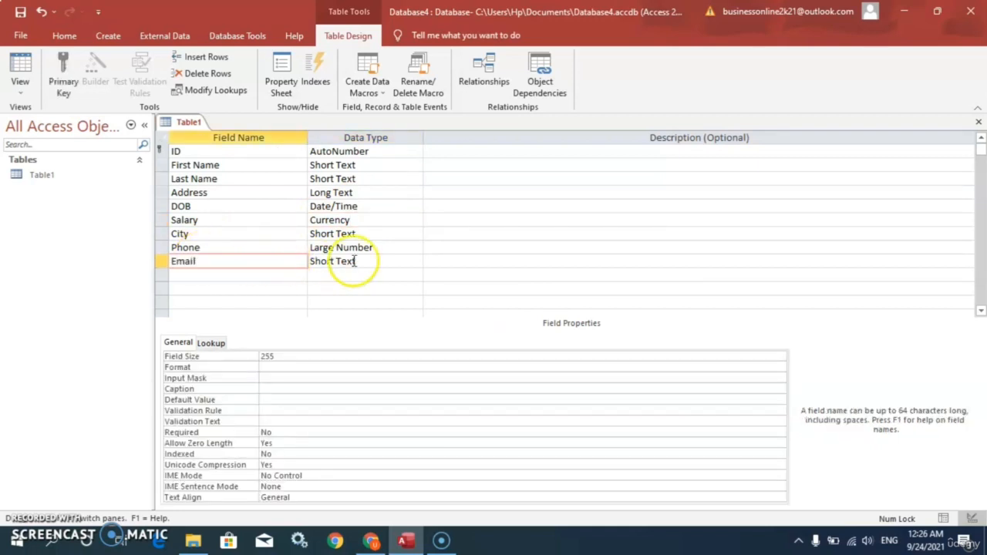
click(384, 260)
click(416, 262)
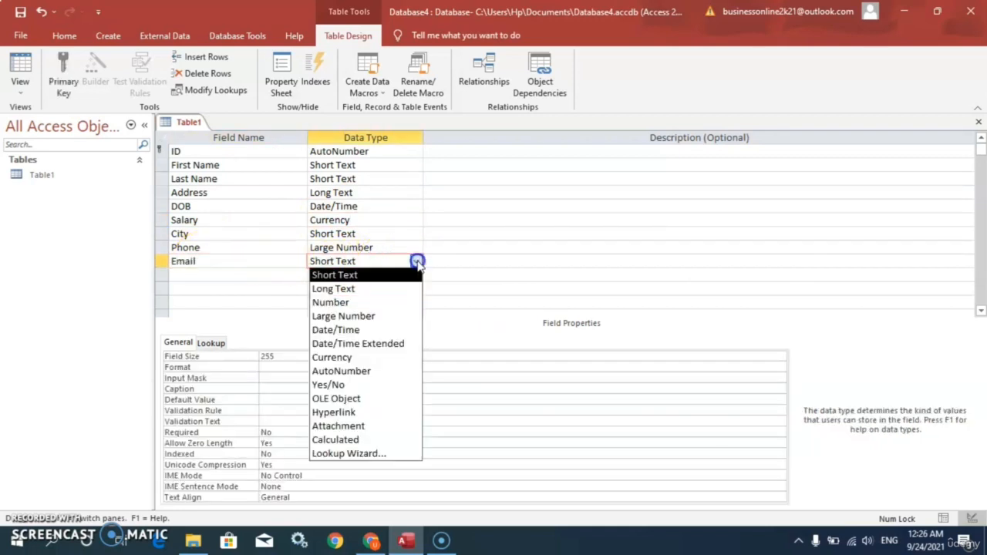
click(340, 416)
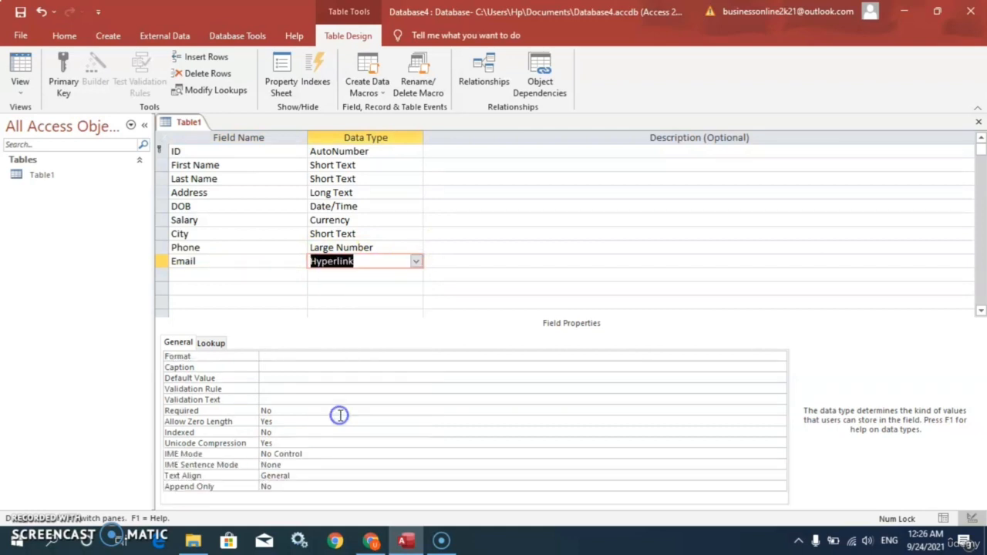
Add a Photo field with the Attachment data type
click(205, 275)
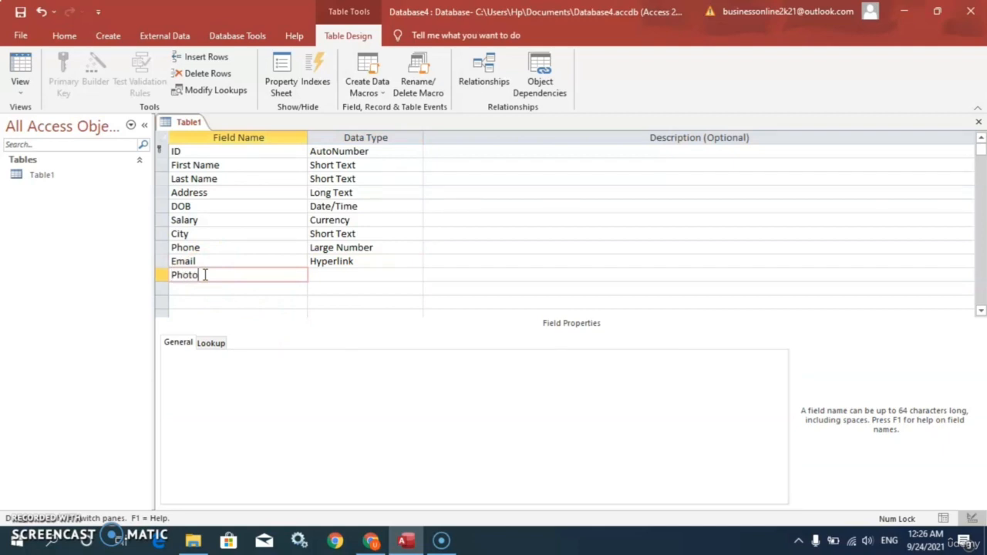
text(Photo)
click(346, 274)
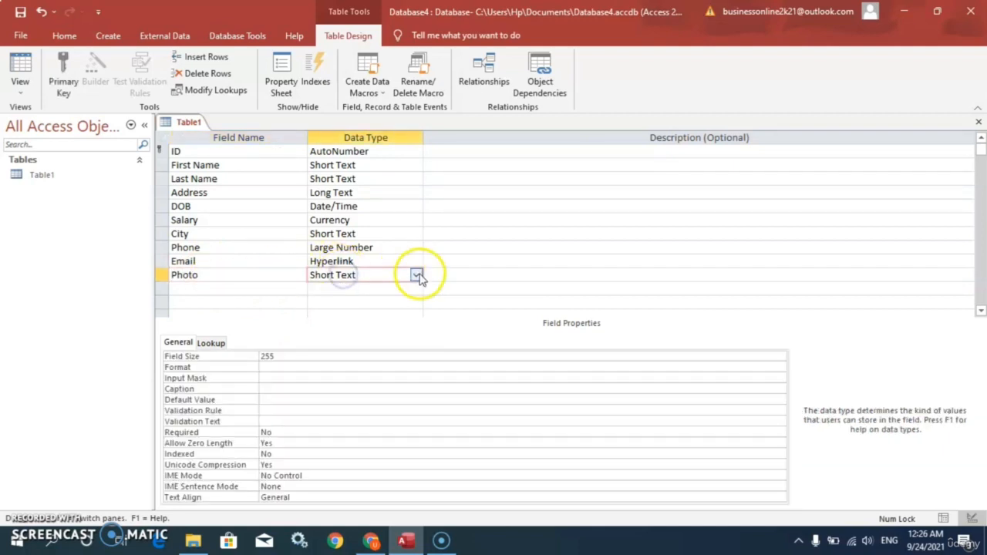
click(416, 275)
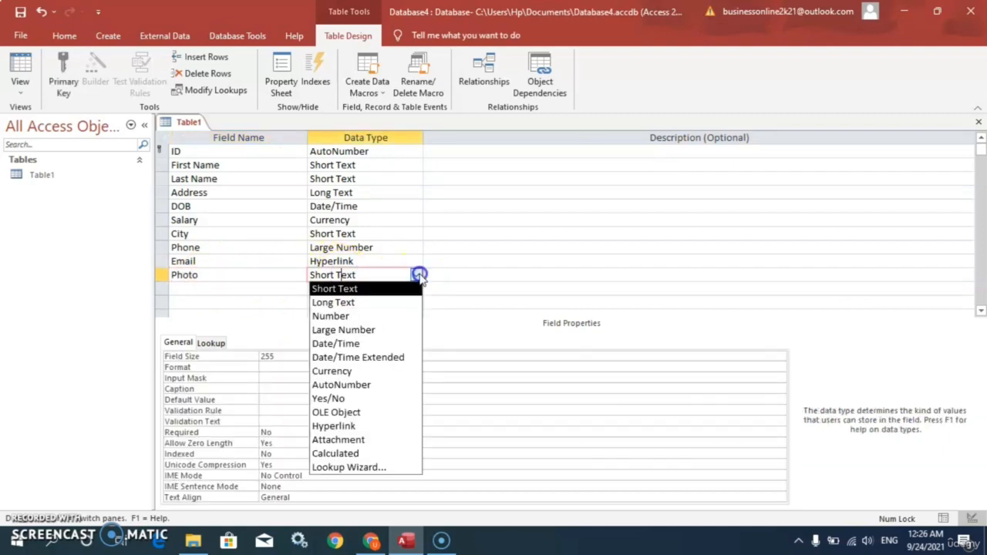
click(351, 441)
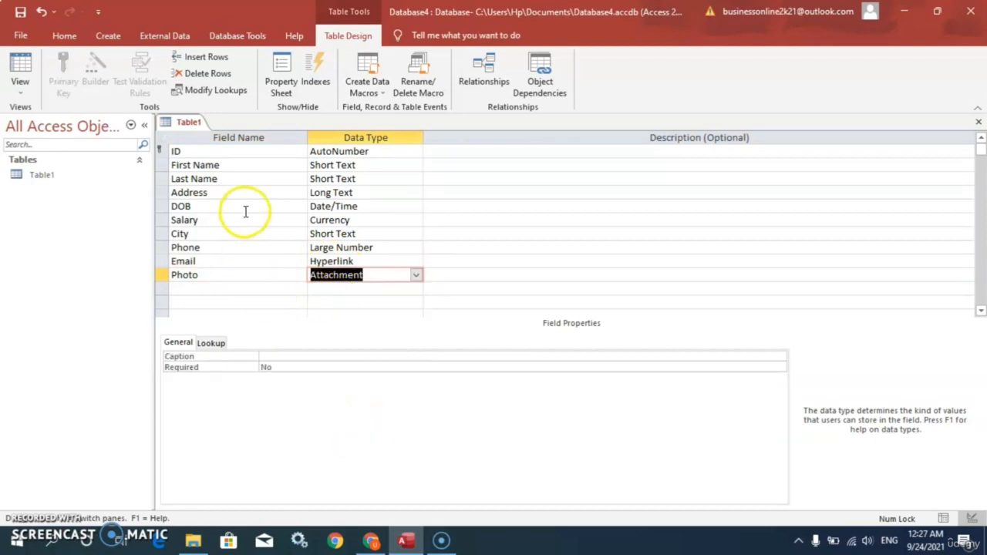
click(336, 268)
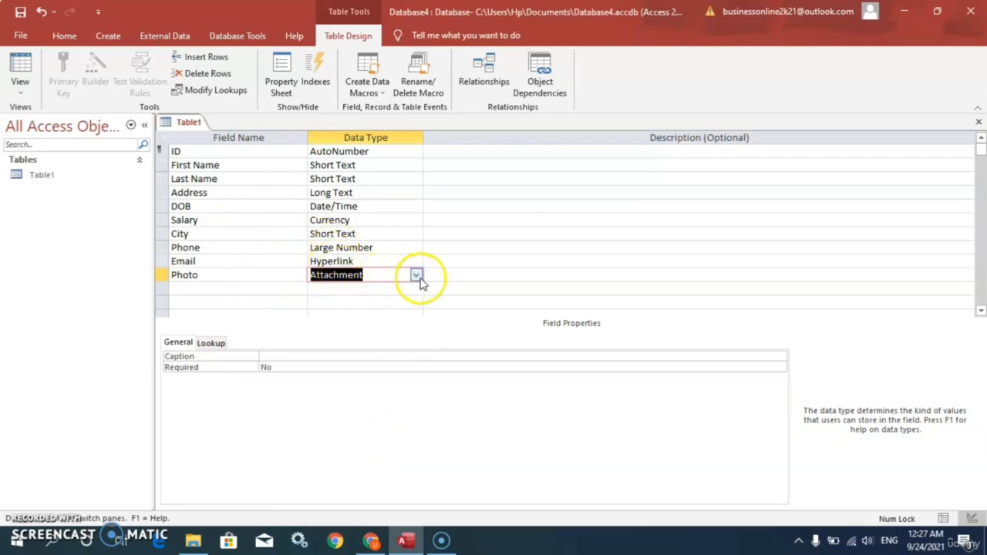
click(251, 276)
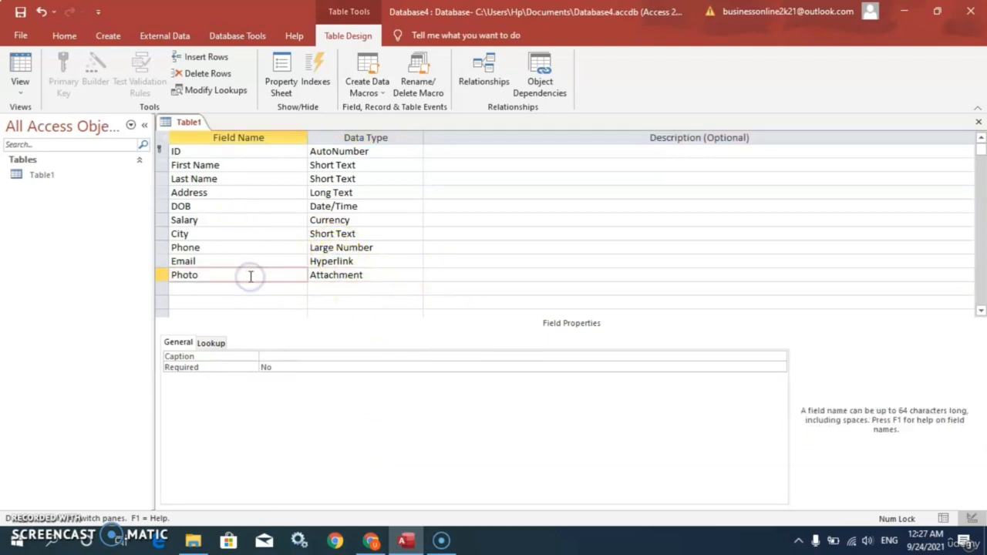
Review the Format, Decimal Places and Text Align options in the Phone field's properties
click(217, 248)
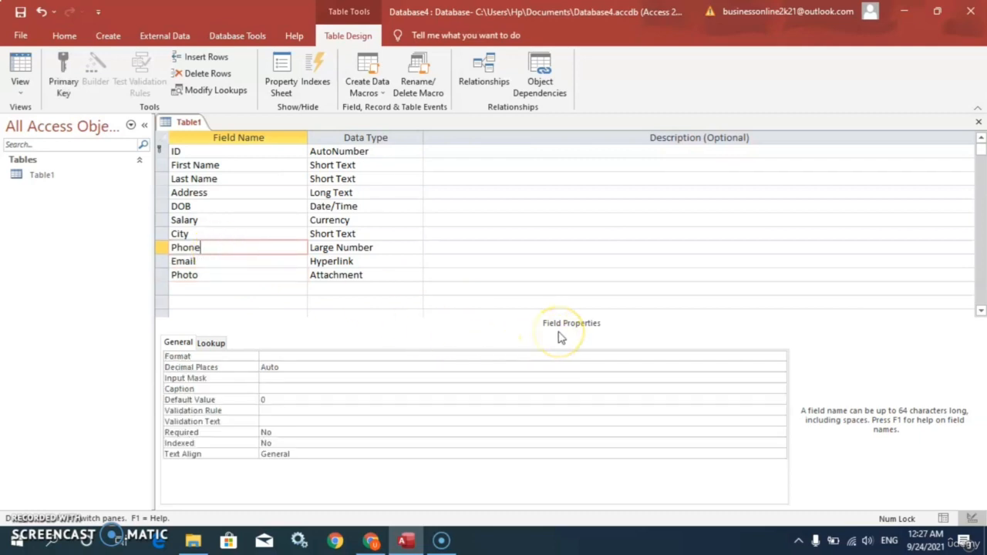
click(272, 357)
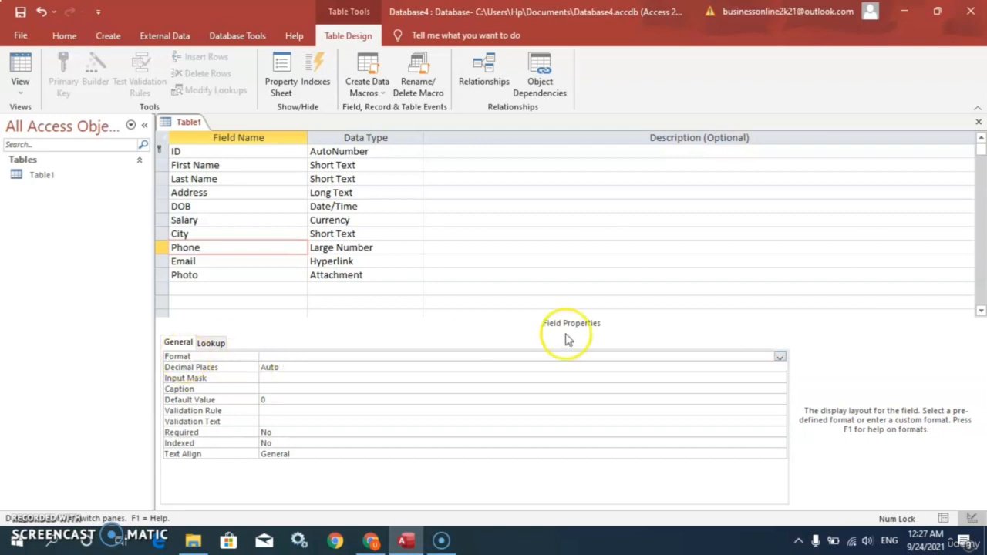
click(780, 359)
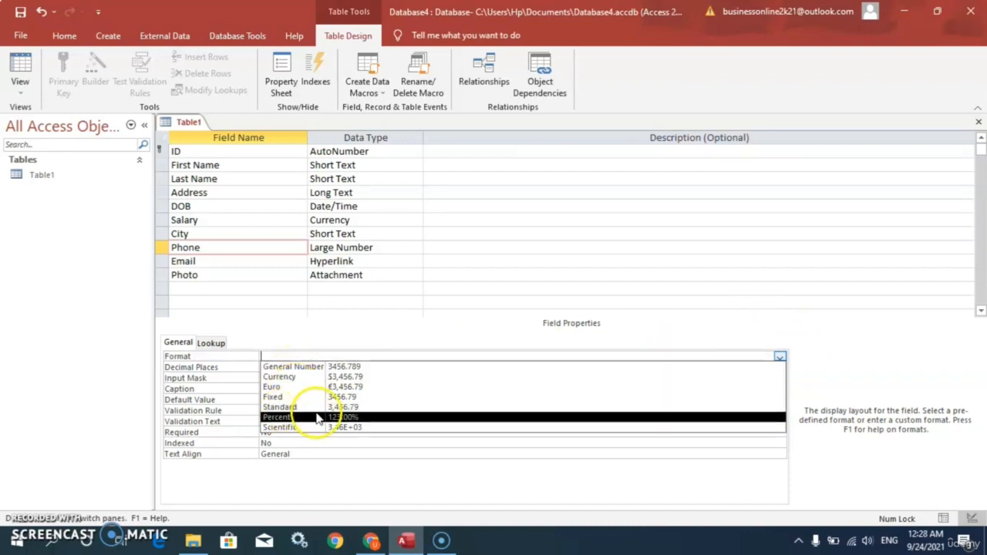
click(810, 361)
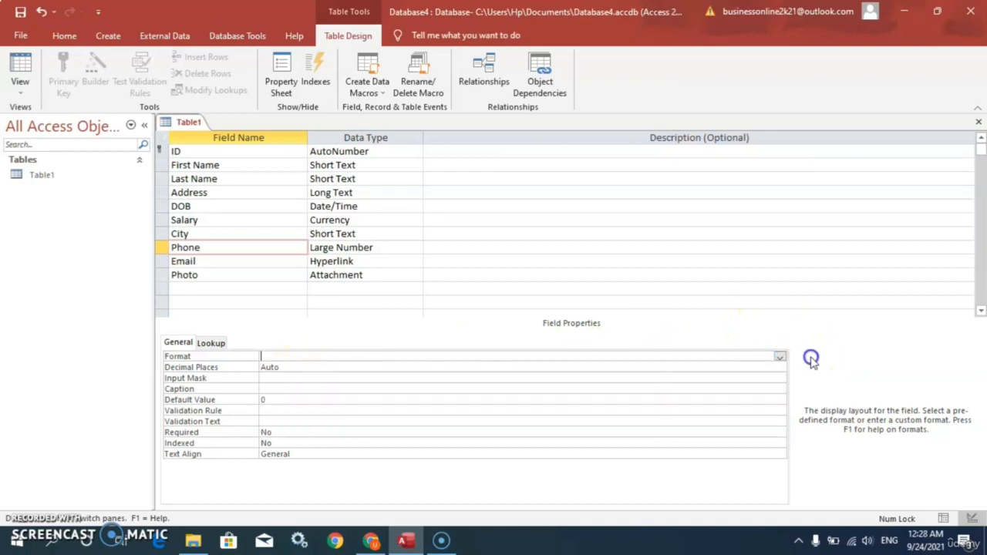
click(501, 367)
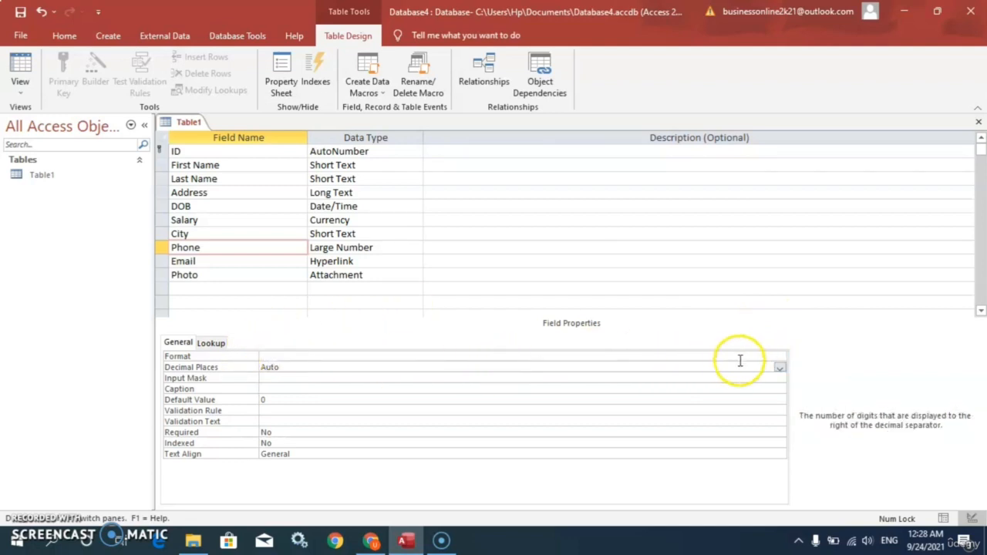
click(778, 369)
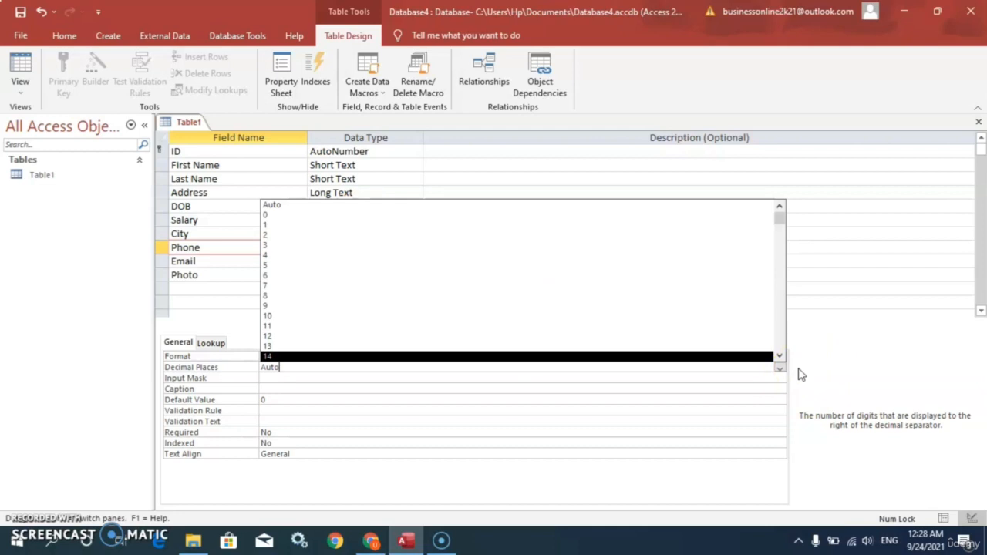
click(799, 374)
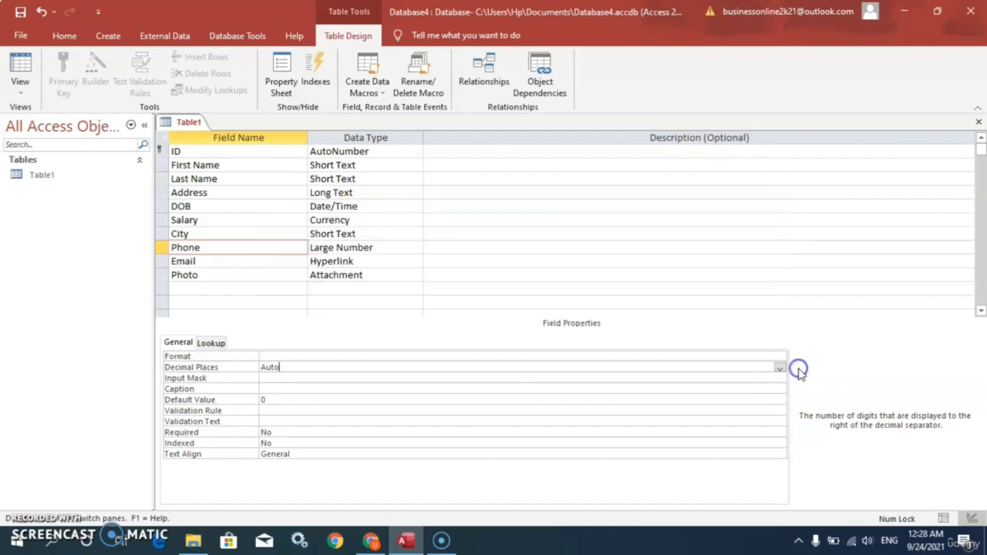
click(277, 401)
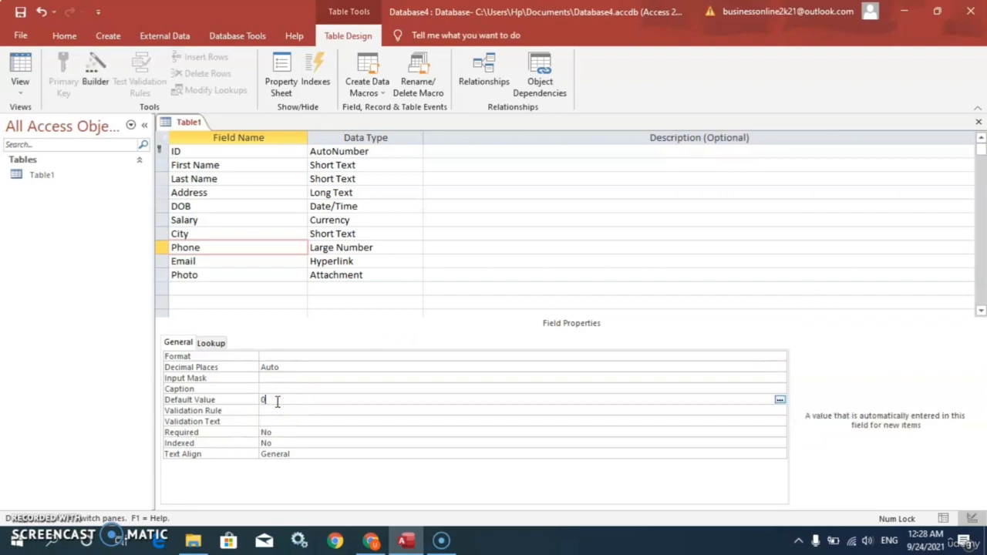
click(325, 454)
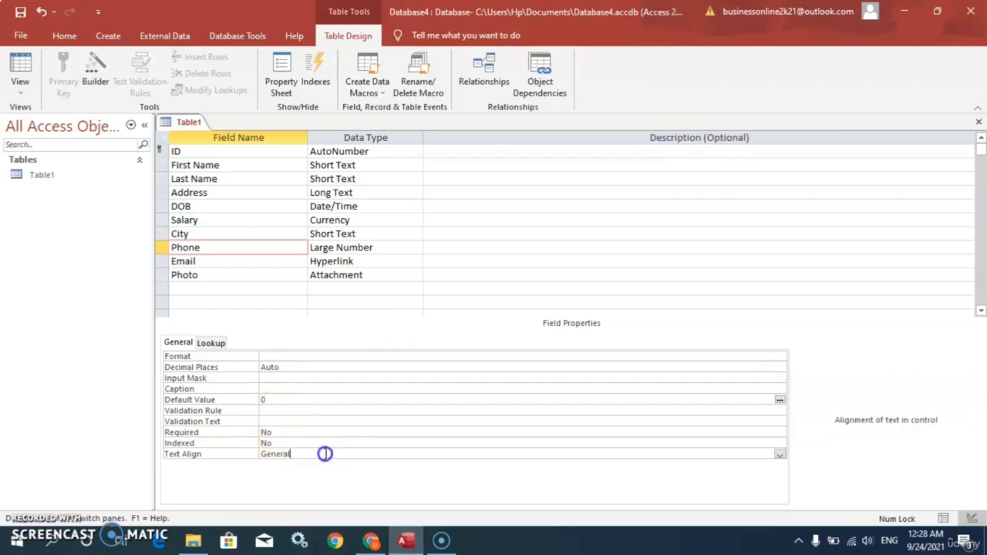
click(780, 455)
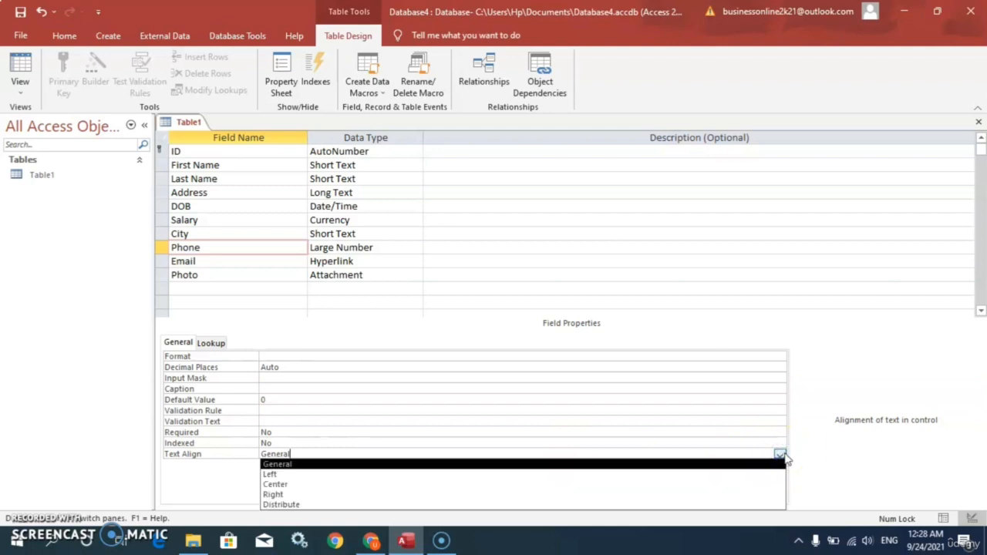
click(811, 456)
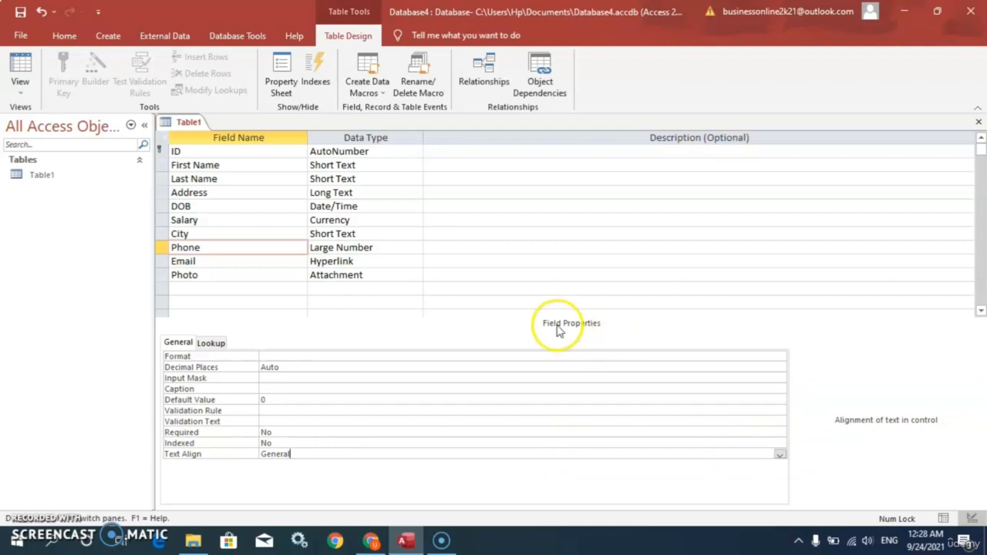
click(187, 234)
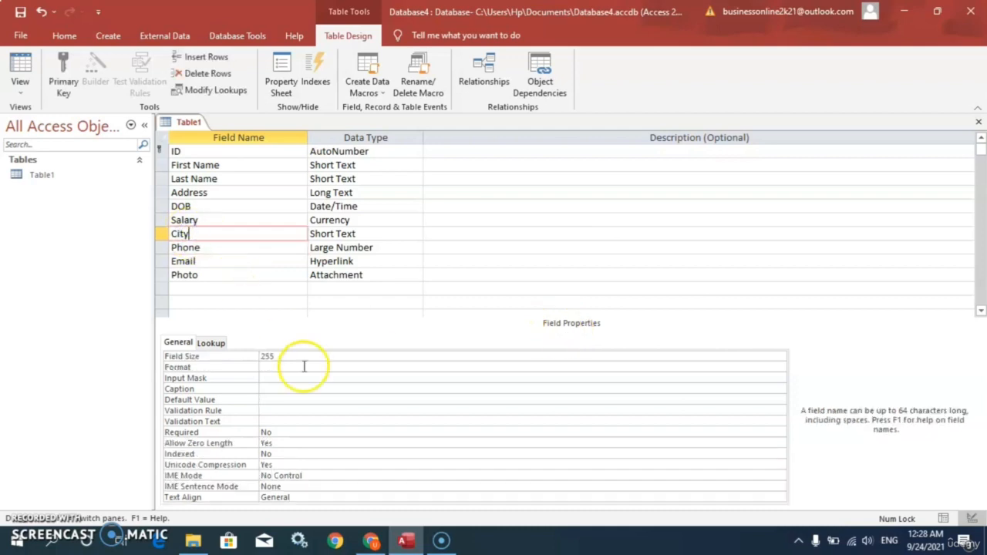
Switch the table to Datasheet View, saving the table and accepting the data type compatibility prompt
click(199, 206)
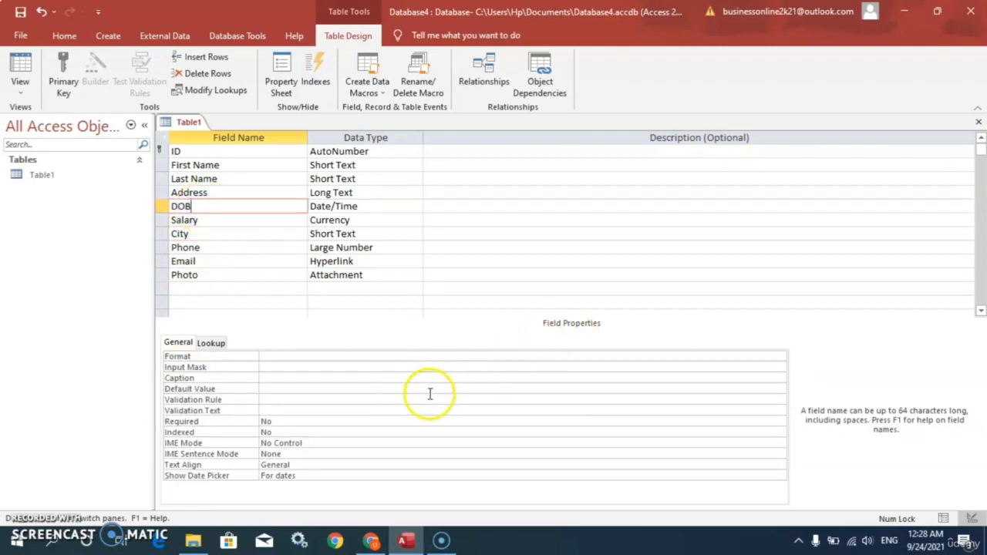
click(193, 193)
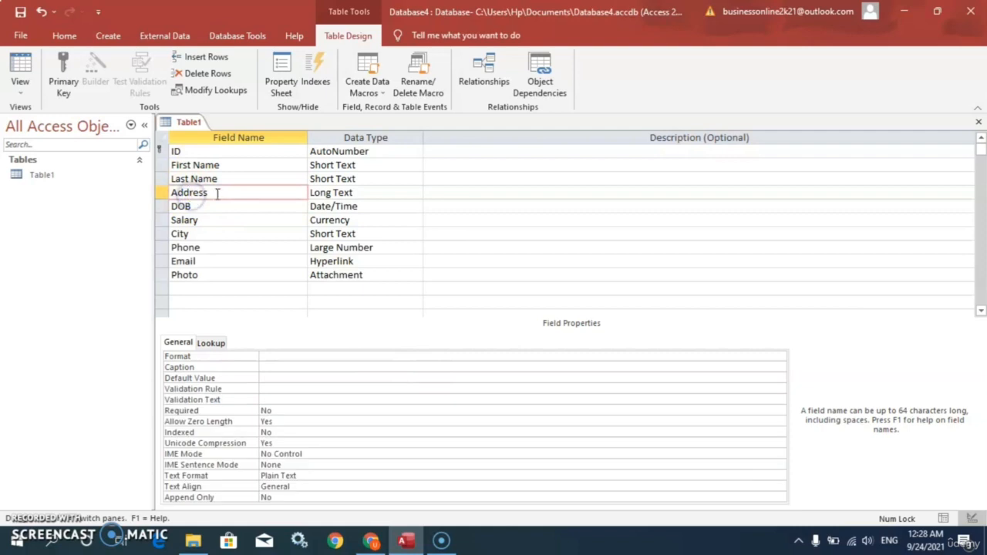
click(213, 164)
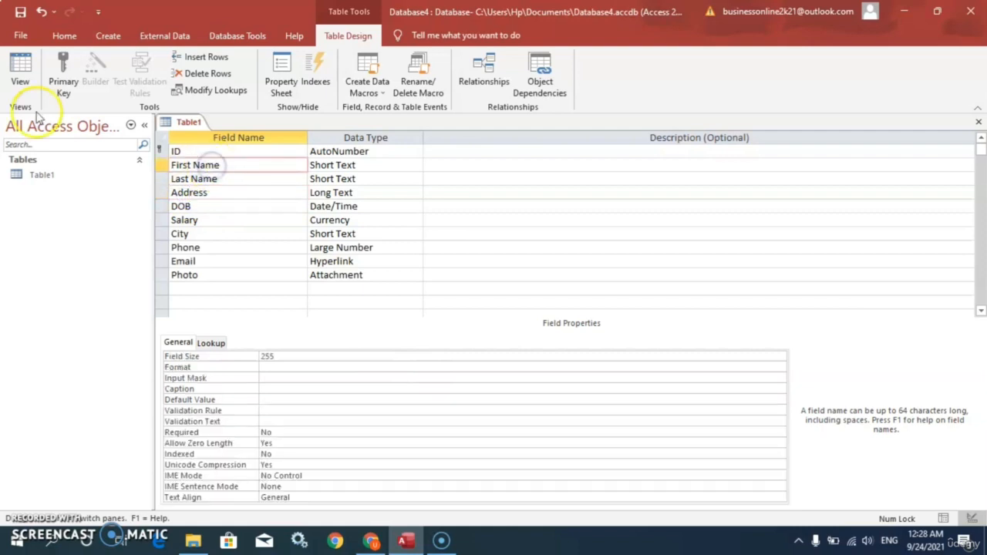
click(20, 93)
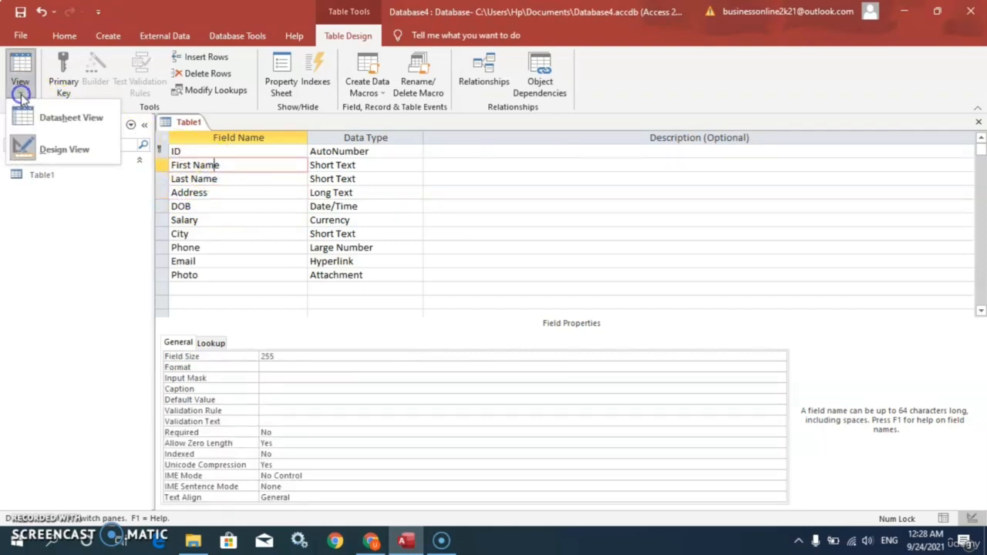
click(31, 118)
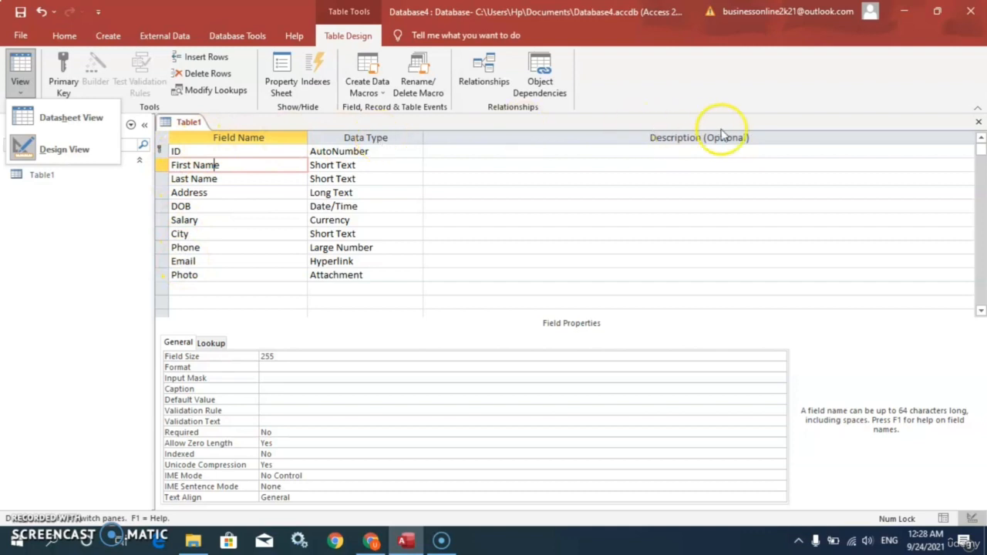
click(62, 120)
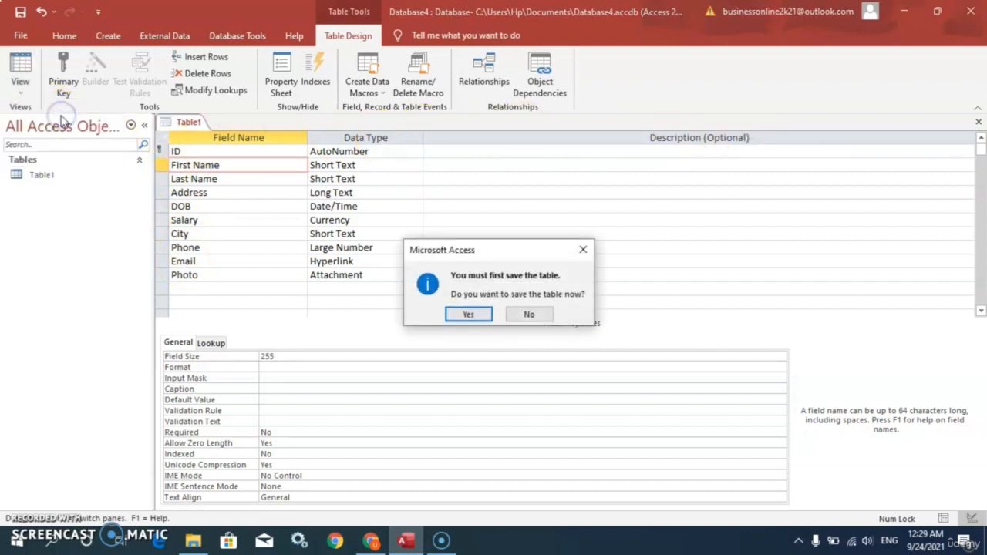
click(478, 316)
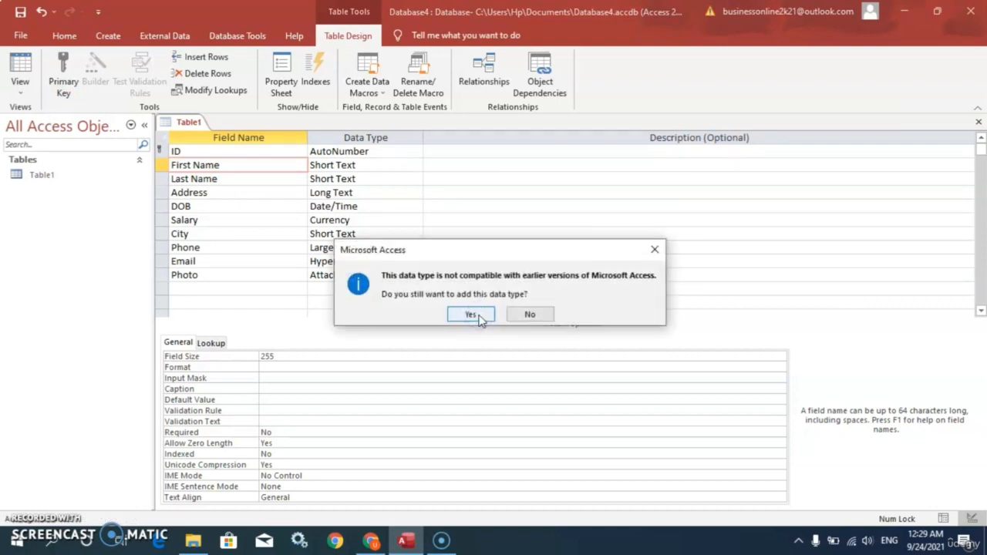
click(476, 315)
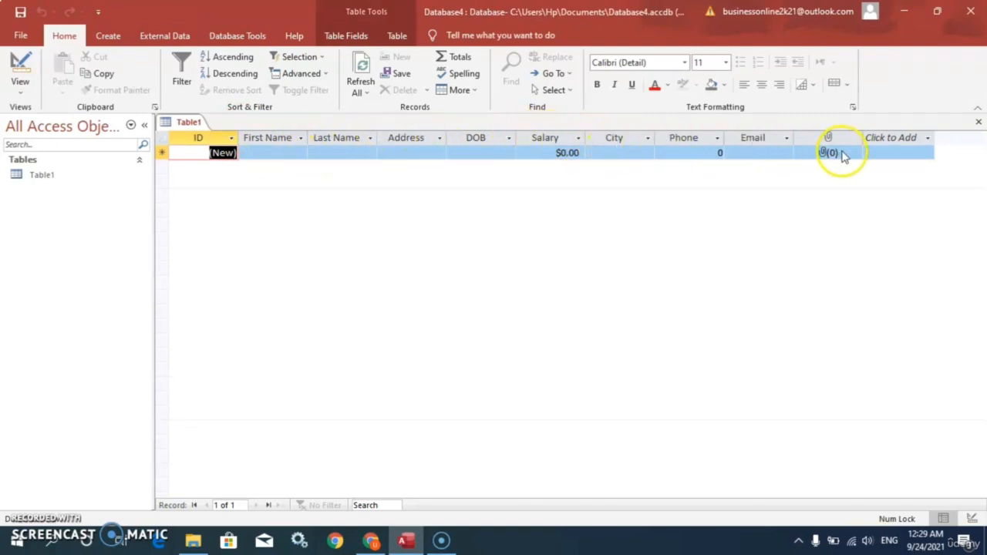
Enter the first record's first name and last name
click(264, 153)
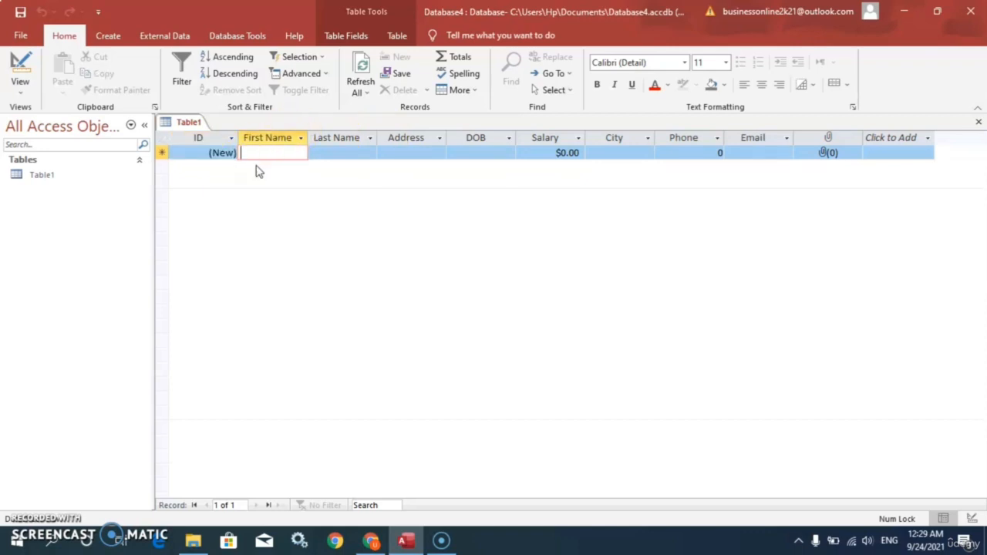
text(Ali)
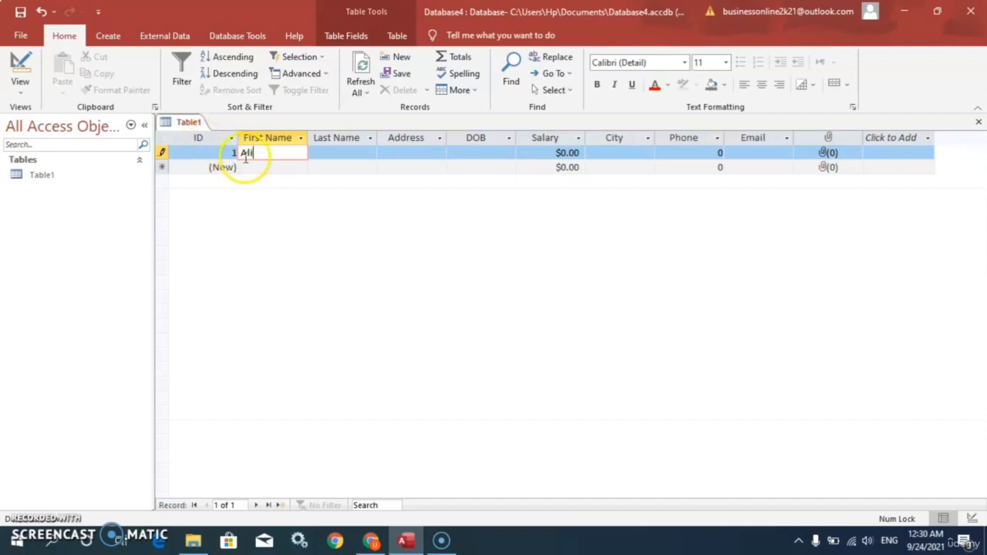
click(331, 153)
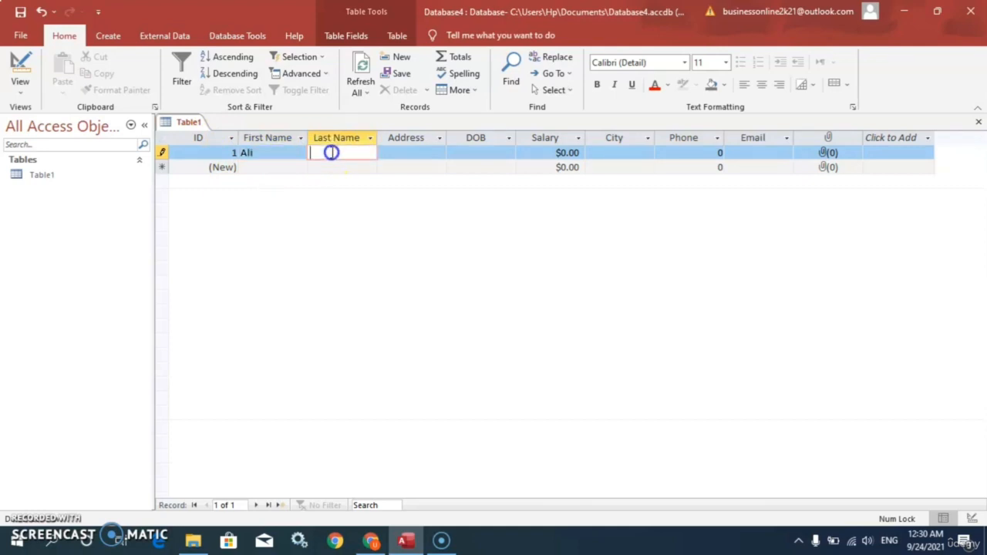
text(Ahmed)
key(Tab)
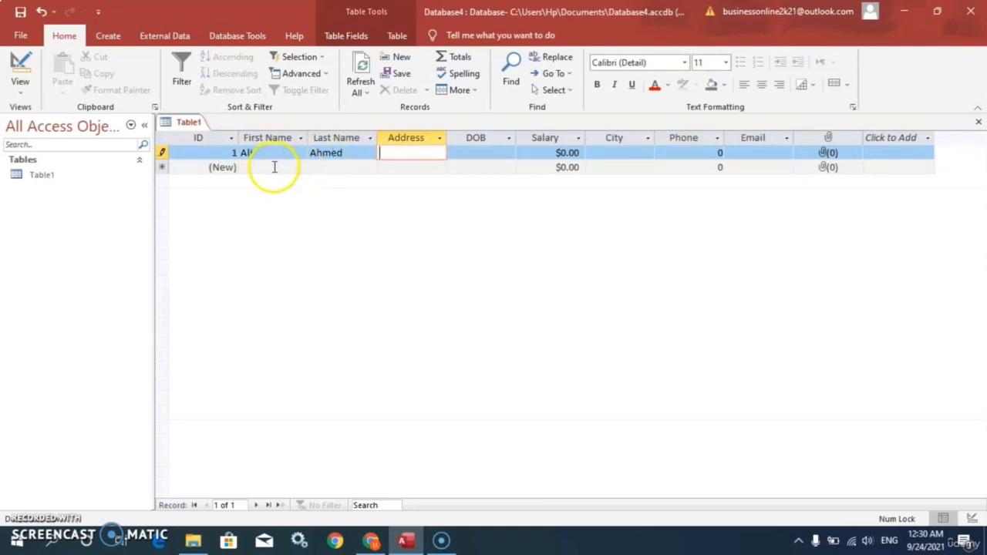
Add a second record with its first name and last name
click(274, 166)
text(A)
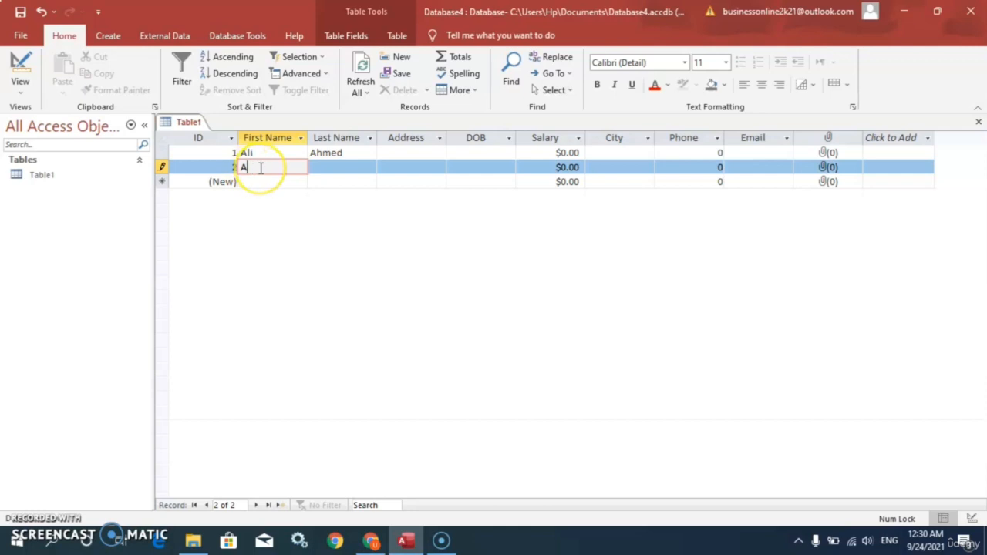
text(rsalan)
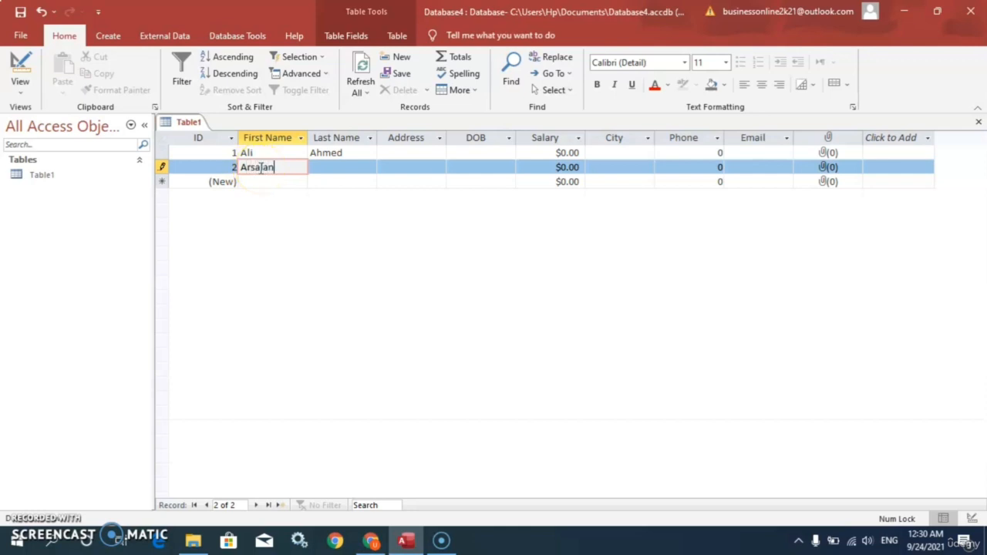
click(328, 168)
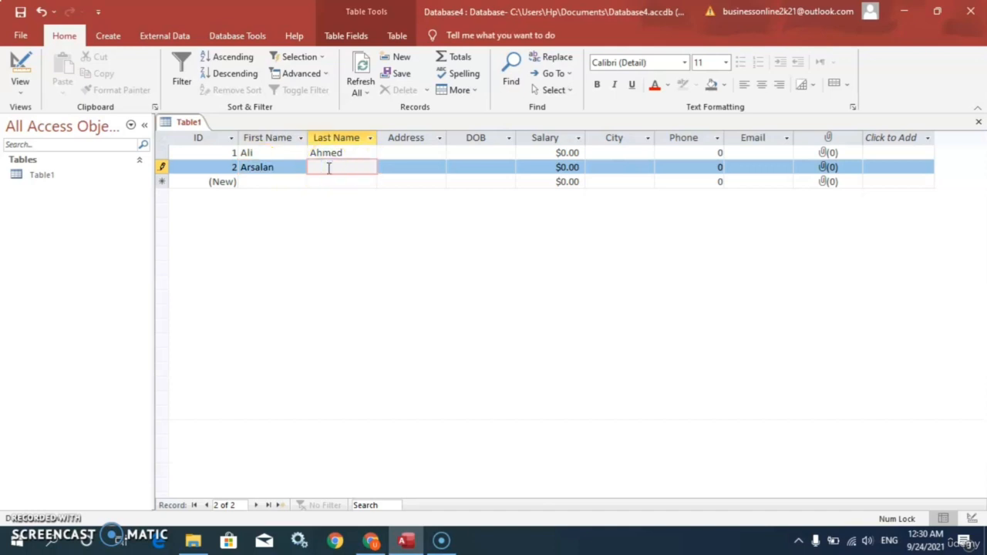
text(Ali)
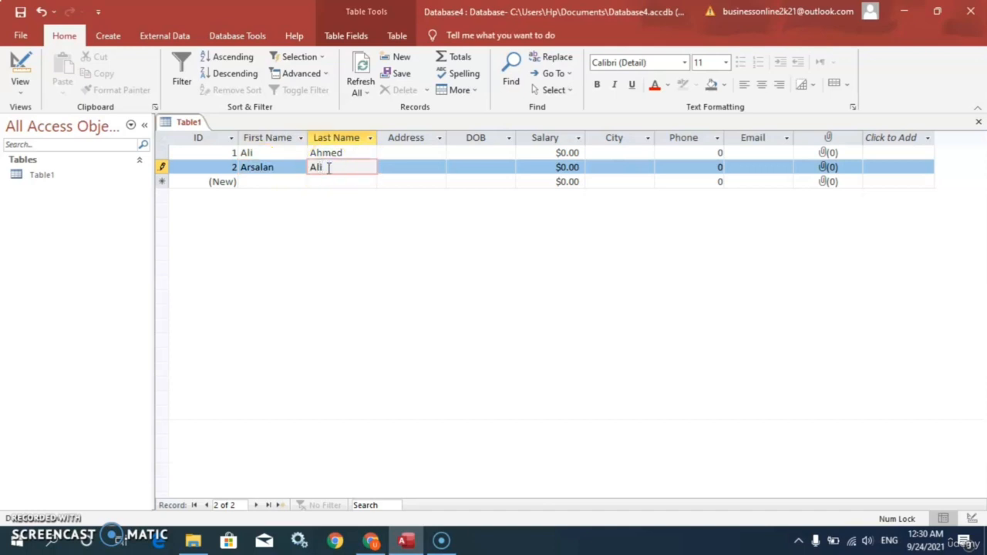
Add a third record with its first name and last name, then move to its Address cell
click(273, 183)
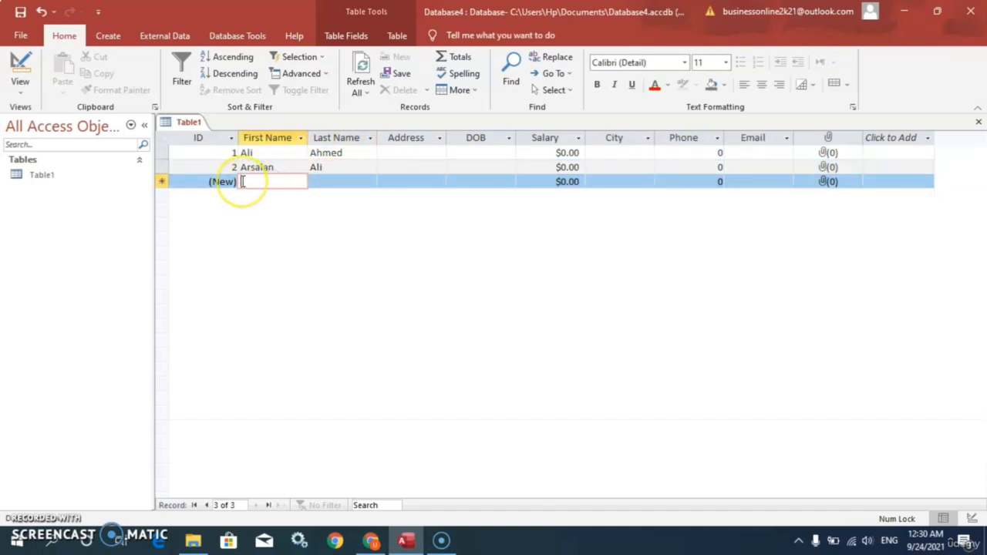
text(A)
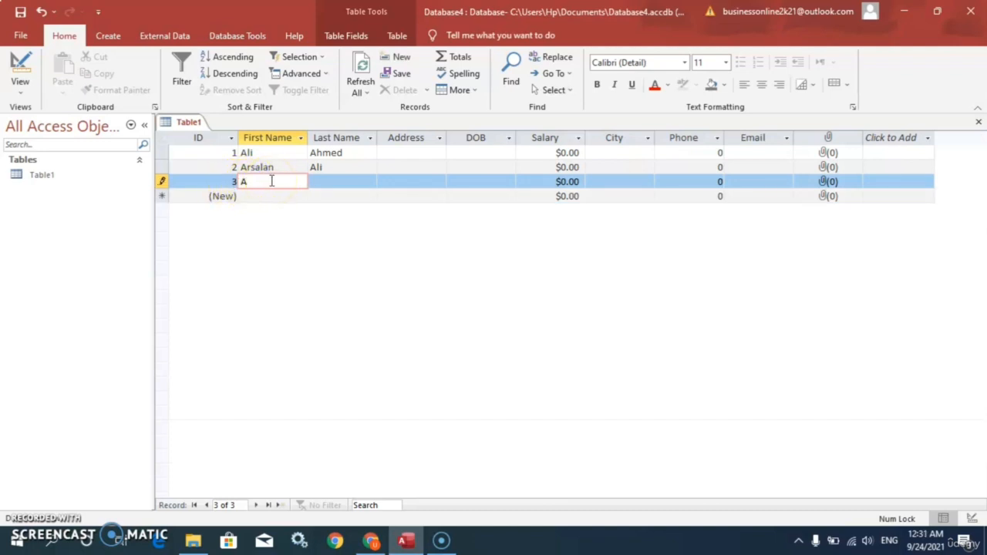
text(hmed)
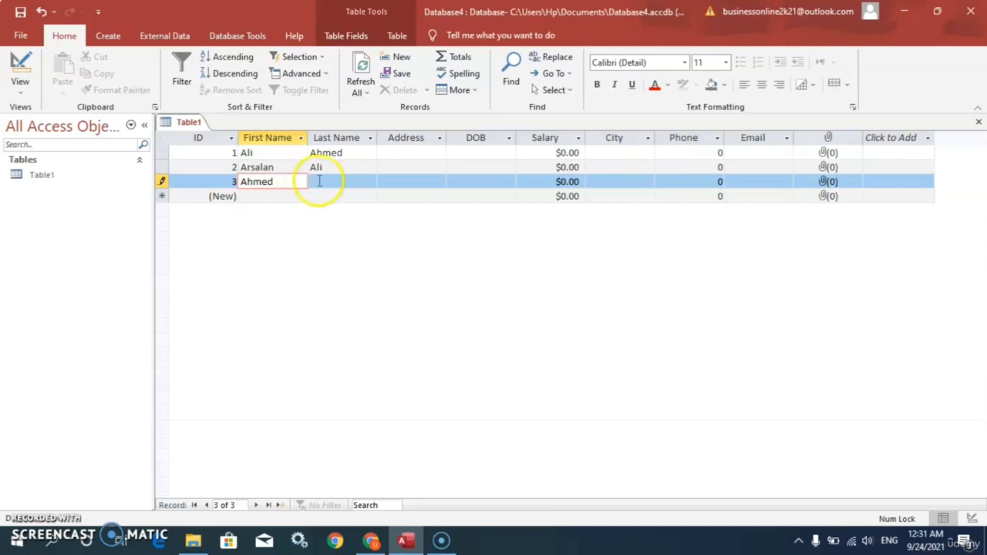
click(335, 182)
text(Mujt)
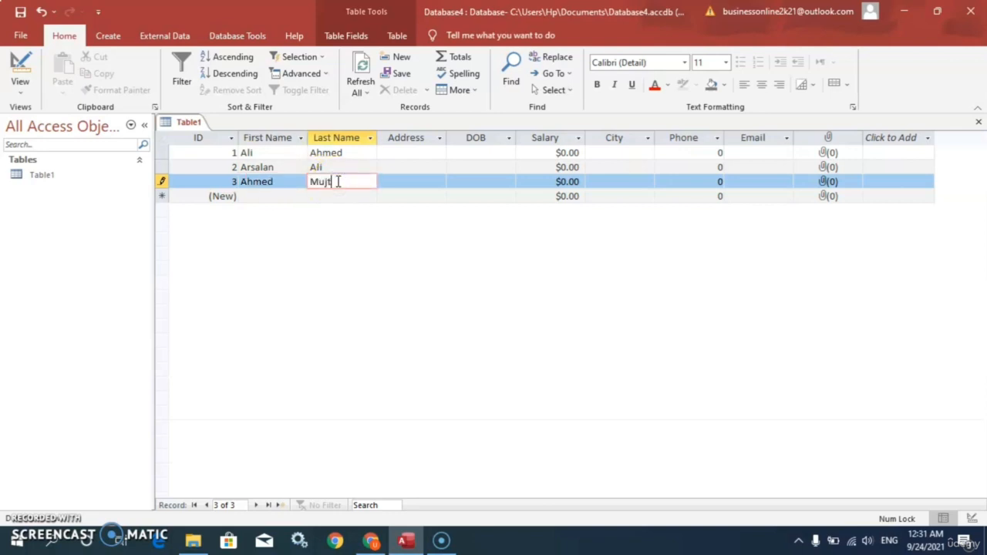
text(aba)
click(403, 182)
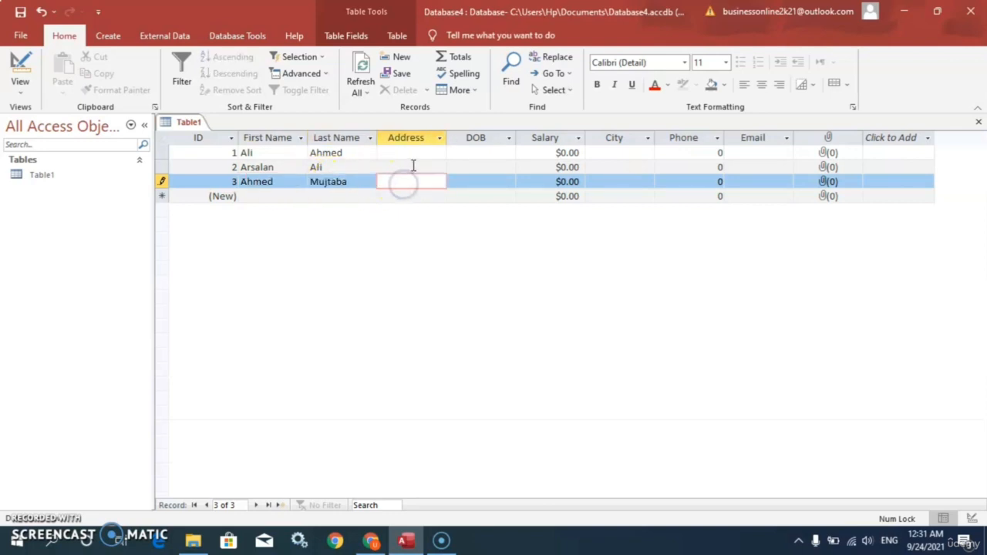